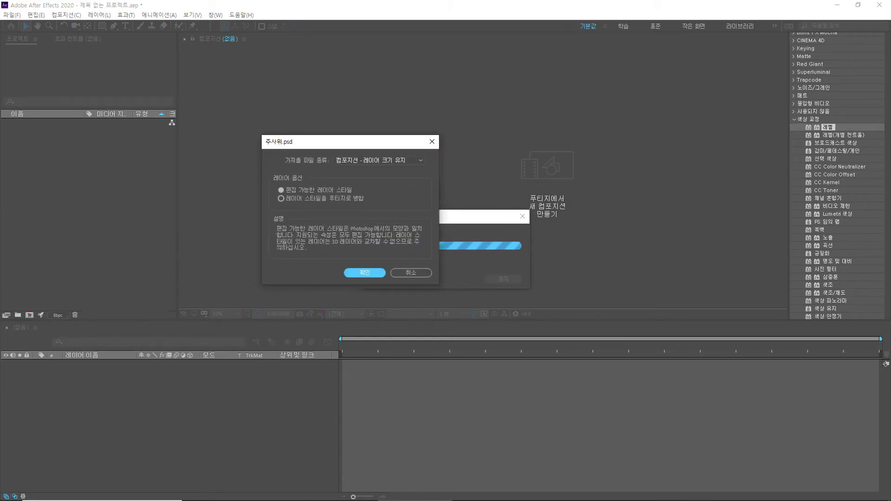
Import 주사위.psd as a composition that retains layer sizes, with editable layer styles
{"action": "key", "text": "Return"}
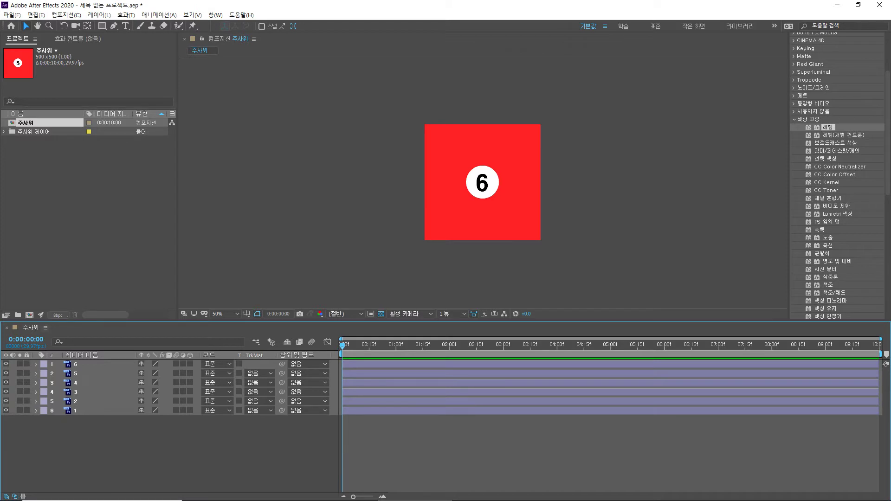
Set the 주사위 composition to the HDTV 1080 29.97 preset and turn off the transparency grid in its viewer
{"action": "left_click", "coordinate": [45, 328]}
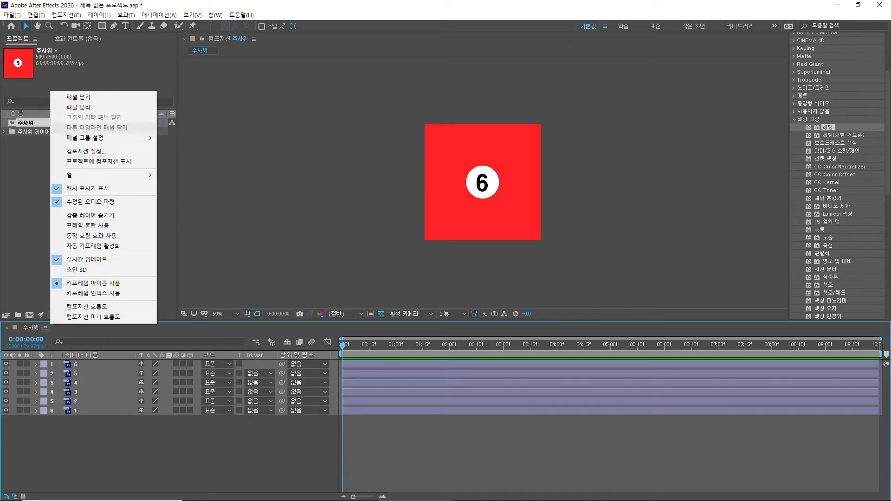
{"action": "key", "text": "Escape"}
{"action": "key", "text": "alt+c"}
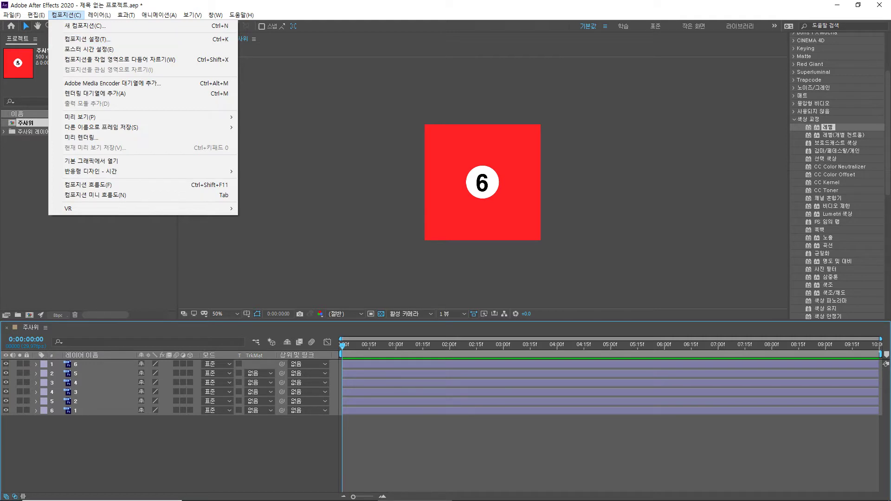
{"action": "left_click", "coordinate": [45, 327]}
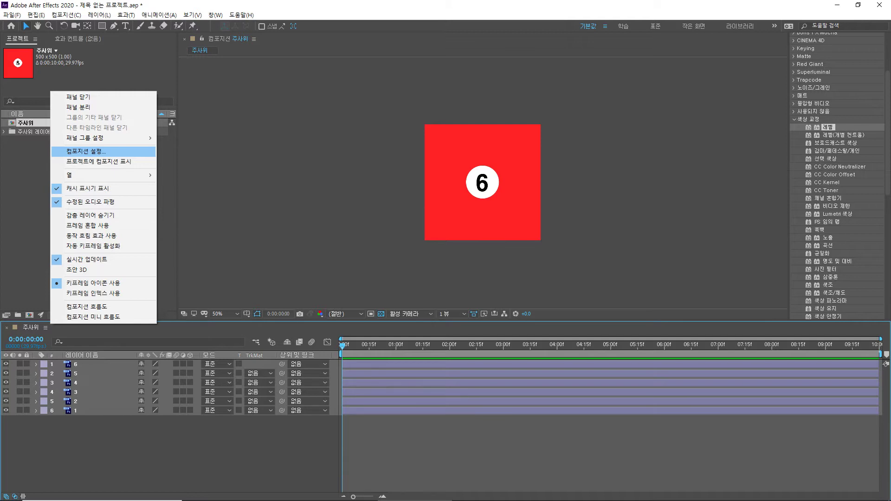
{"action": "left_click", "coordinate": [93, 151]}
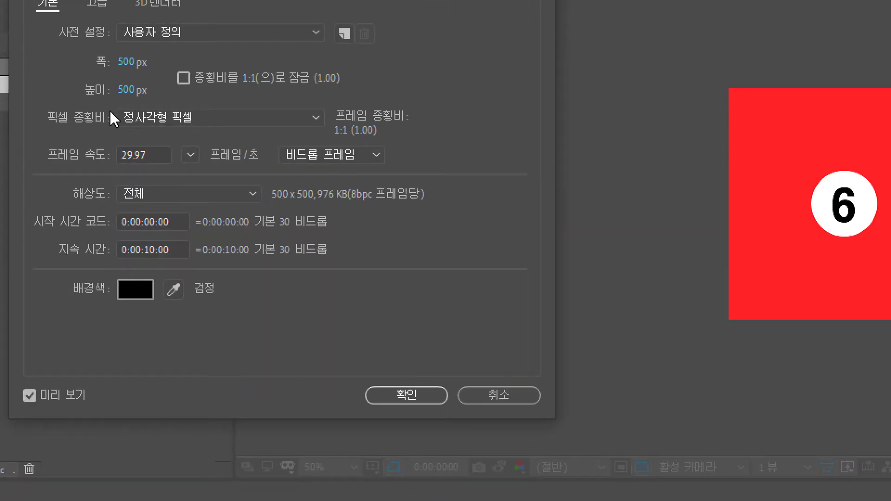
{"action": "left_click", "coordinate": [148, 113]}
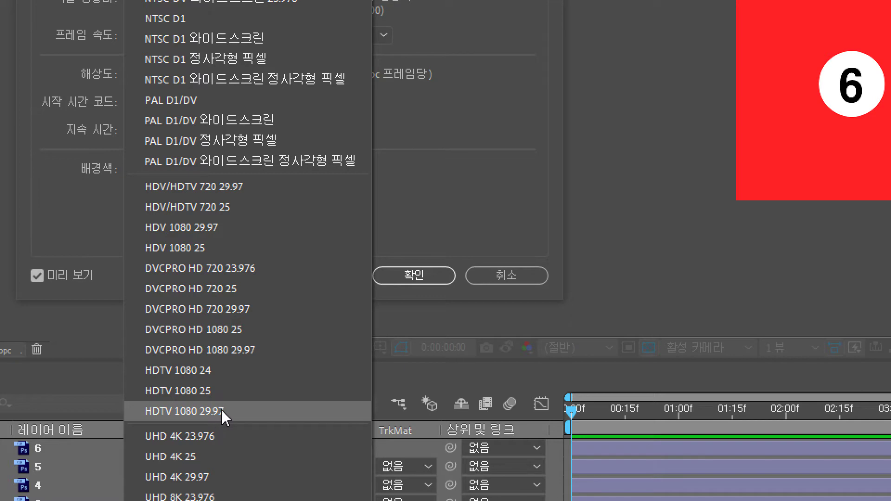
{"action": "left_click", "coordinate": [222, 411]}
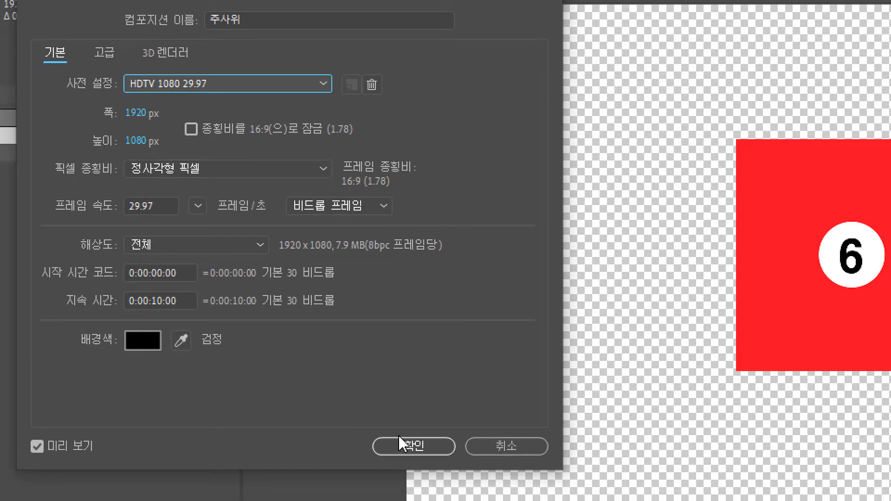
{"action": "left_click", "coordinate": [399, 443]}
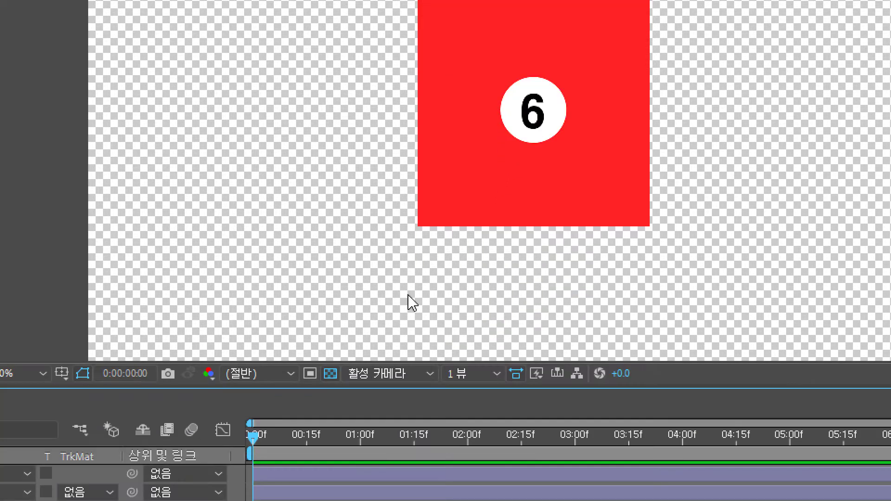
{"action": "left_click", "coordinate": [331, 374]}
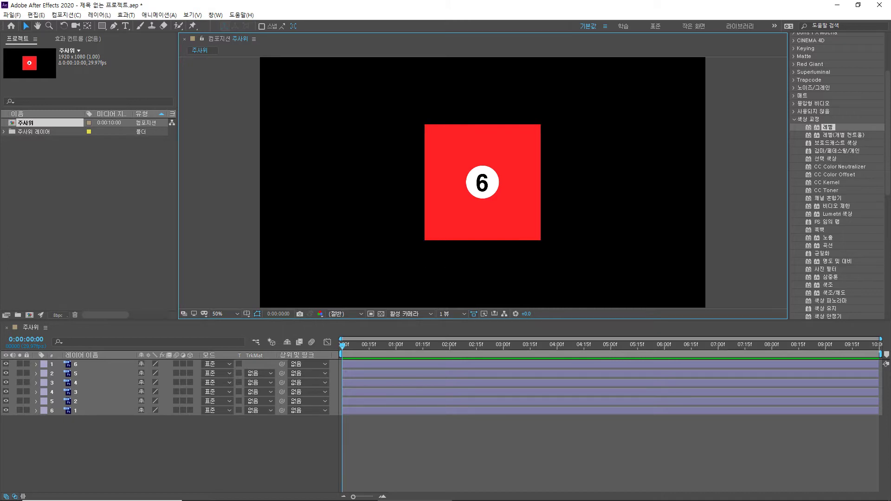
Add a two-node camera with the 28mm preset to the 주사위 composition
{"action": "right_click", "coordinate": [121, 332]}
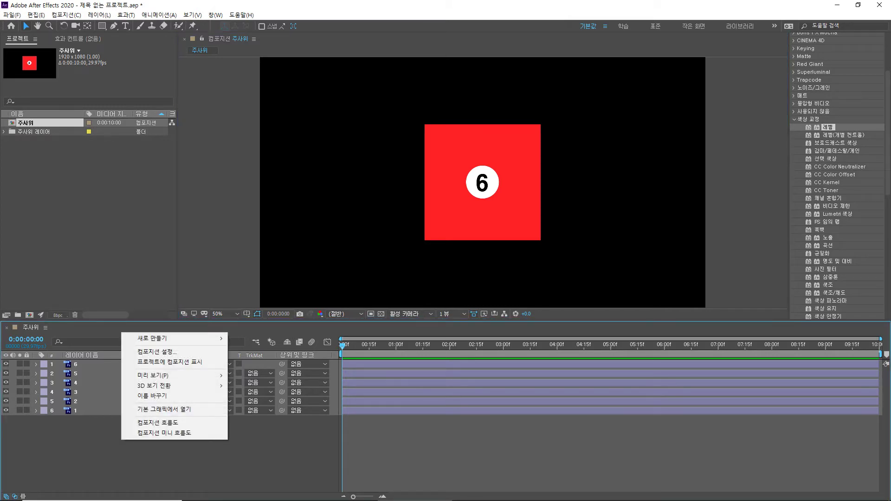
{"action": "right_click", "coordinate": [89, 331]}
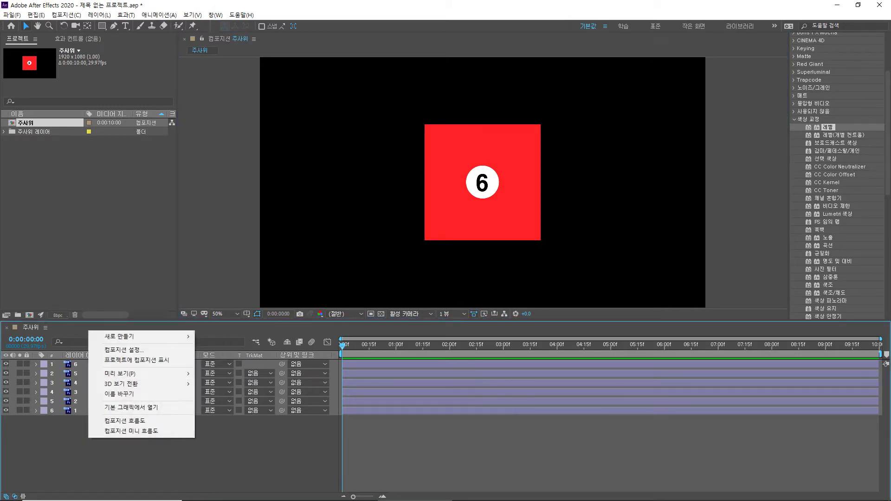
{"action": "mouse_move", "coordinate": [139, 337]}
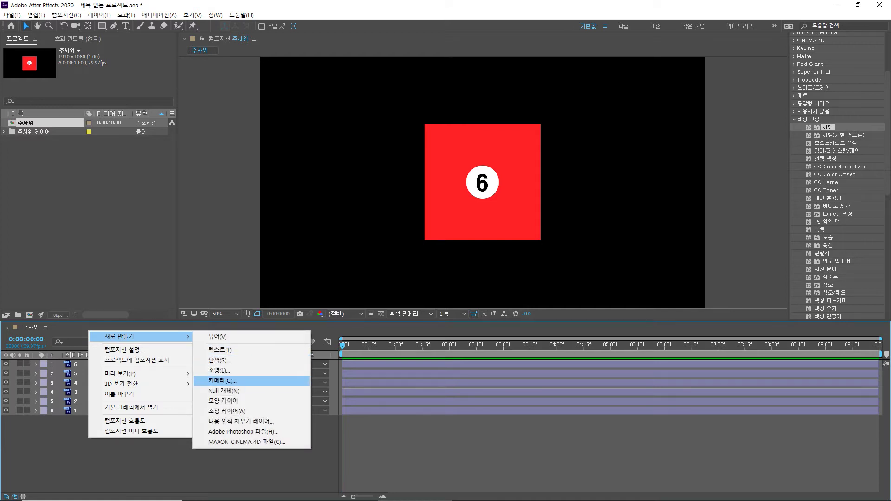
{"action": "left_click", "coordinate": [99, 16]}
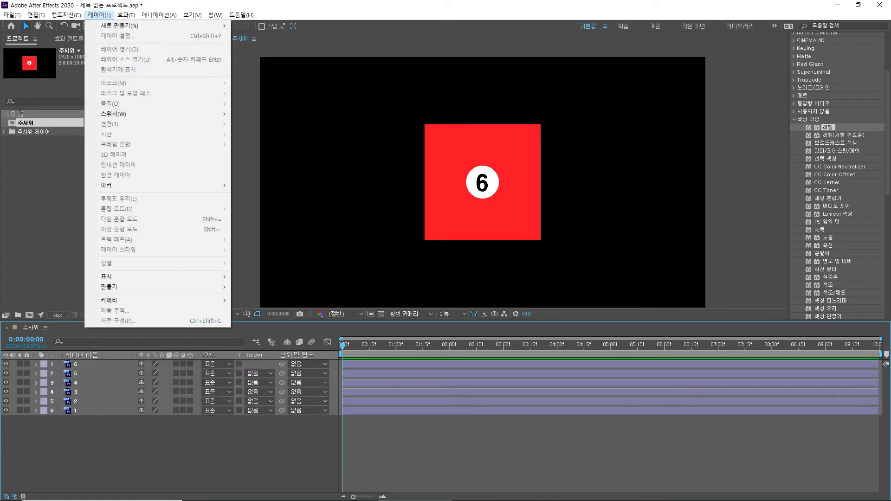
{"action": "mouse_move", "coordinate": [119, 26]}
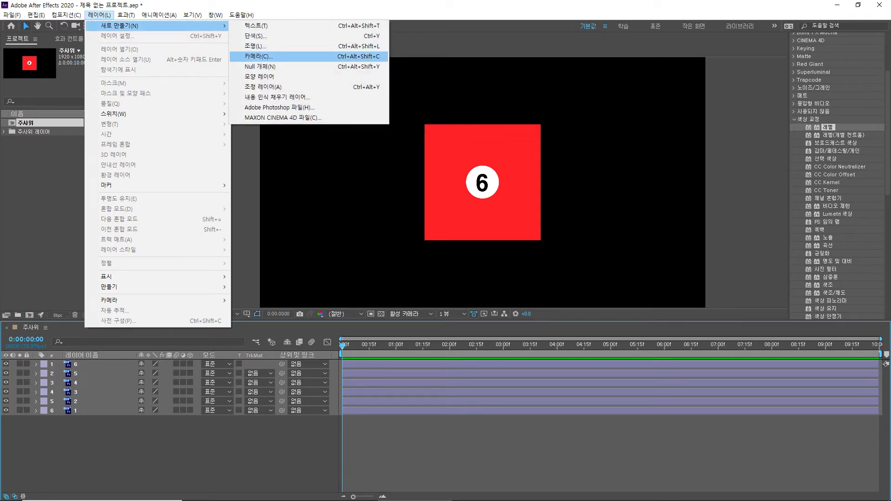
{"action": "left_click", "coordinate": [258, 56]}
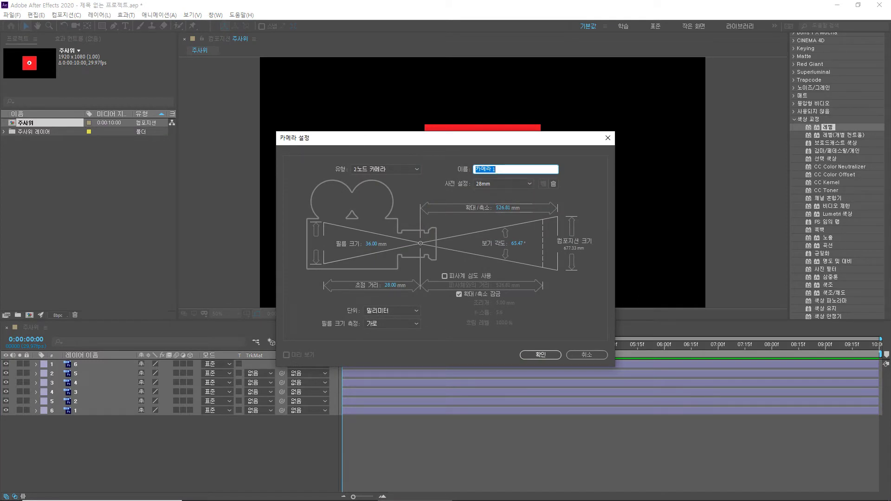
{"action": "left_click", "coordinate": [540, 354]}
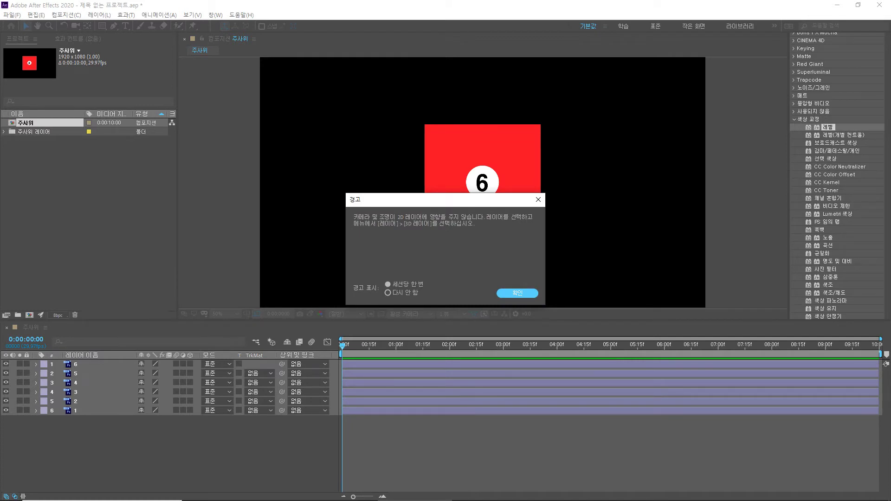
{"action": "key", "text": "Return"}
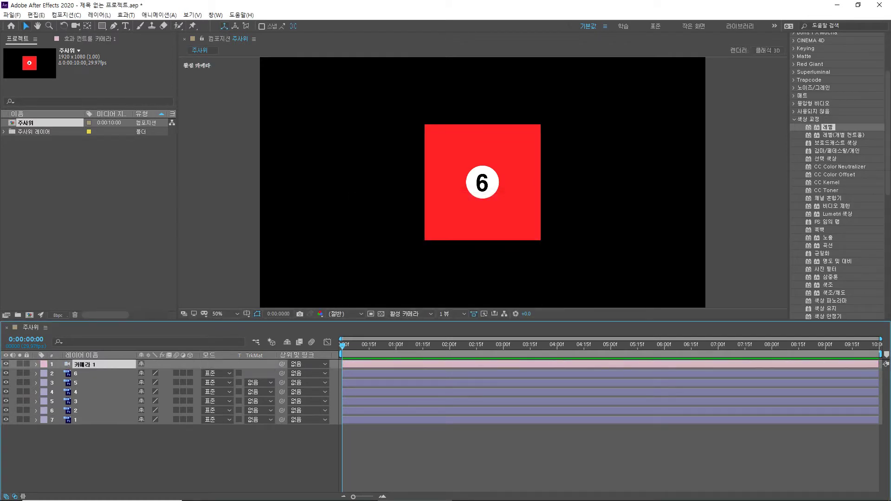
Activate the camera tool and turn layers 6 through 1 into 3D layers
{"action": "key", "text": "c"}
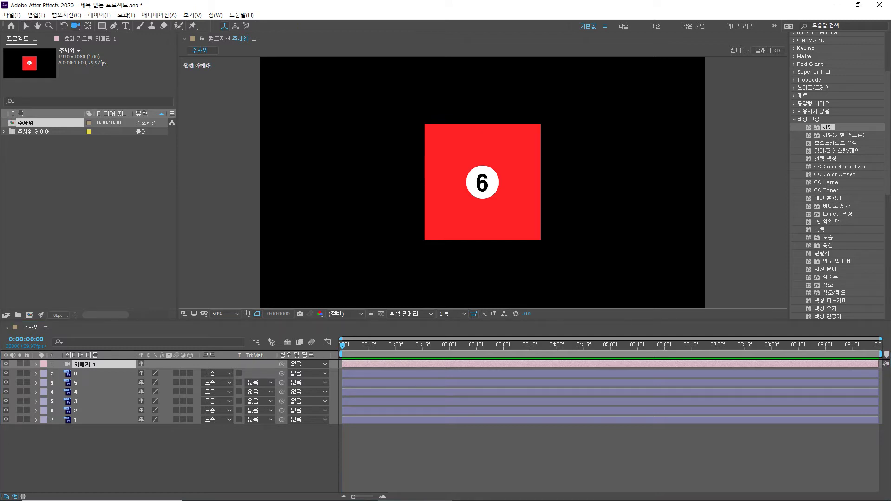
{"action": "left_click", "coordinate": [483, 183]}
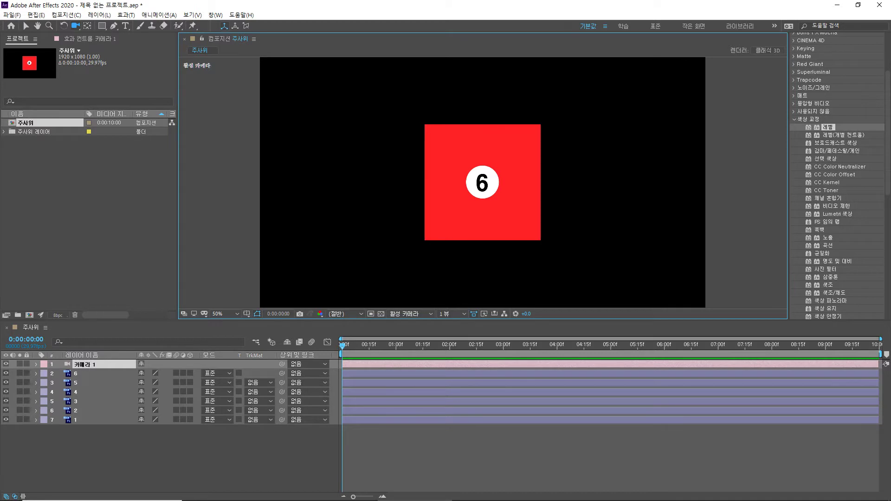
{"action": "key", "text": "Return"}
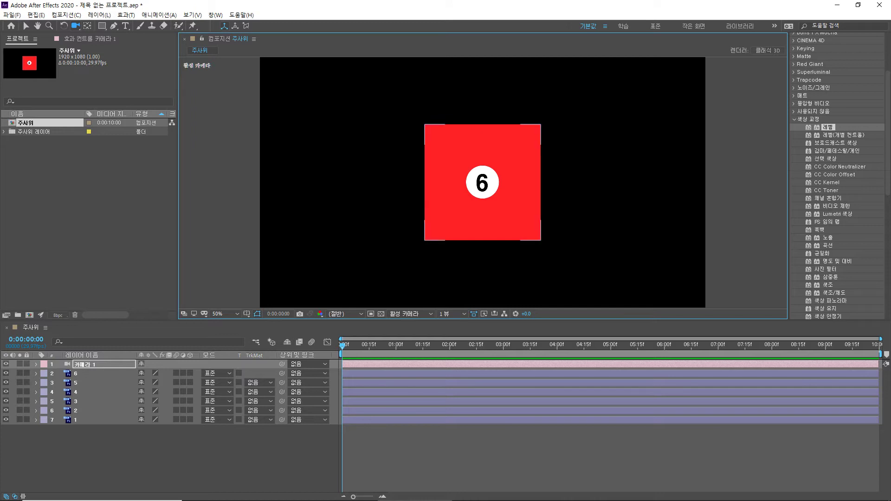
{"action": "left_click_drag", "start_coordinate": [190, 373], "coordinate": [190, 419]}
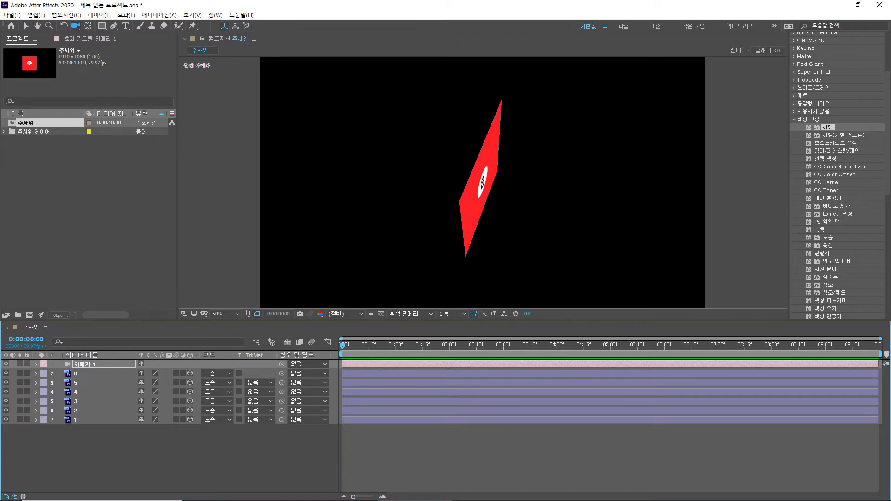
Orbit, pan and dolly the camera to show the red dice face at an oblique angle and closer
{"action": "left_click_drag", "start_coordinate": [482, 232], "coordinate": [534, 195]}
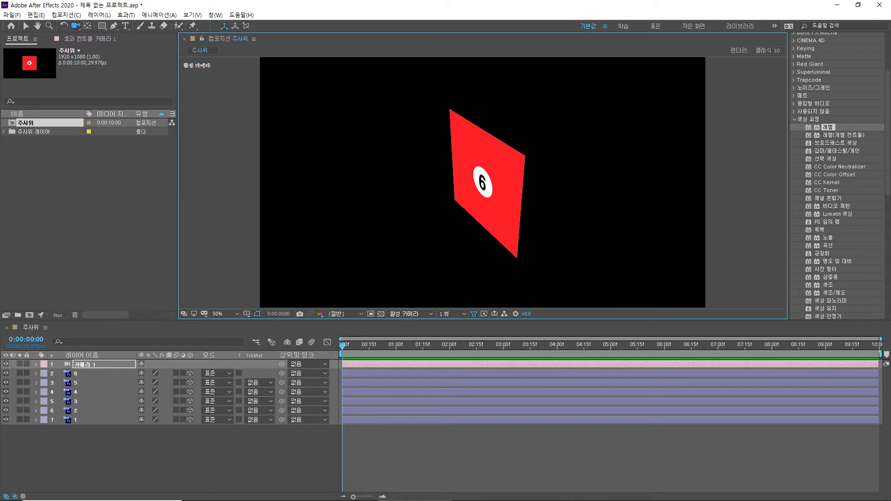
{"action": "mouse_move", "coordinate": [482, 182]}
{"action": "left_mouse_down"}
{"action": "mouse_move", "coordinate": [424, 186]}
{"action": "mouse_move", "coordinate": [482, 183]}
{"action": "mouse_move", "coordinate": [450, 188]}
{"action": "mouse_move", "coordinate": [447, 150]}
{"action": "mouse_move", "coordinate": [447, 185]}
{"action": "mouse_move", "coordinate": [467, 182]}
{"action": "left_mouse_up"}
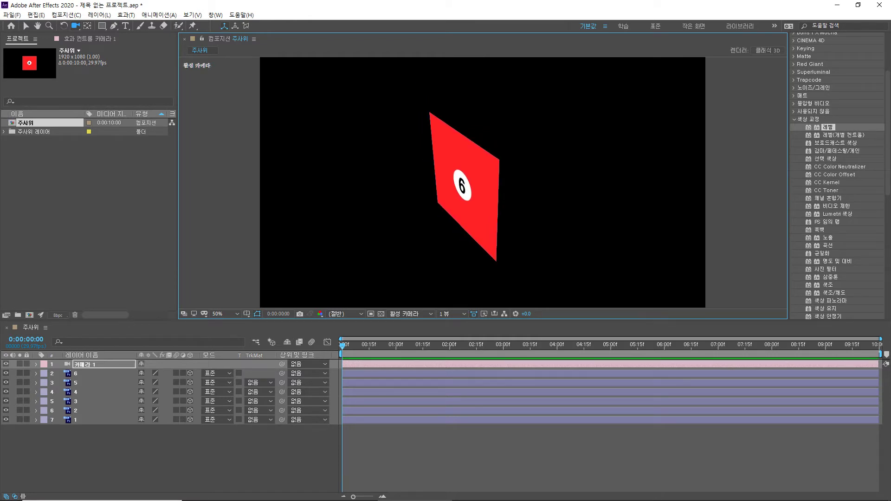
{"action": "left_click_drag", "start_coordinate": [464, 204], "coordinate": [464, 178]}
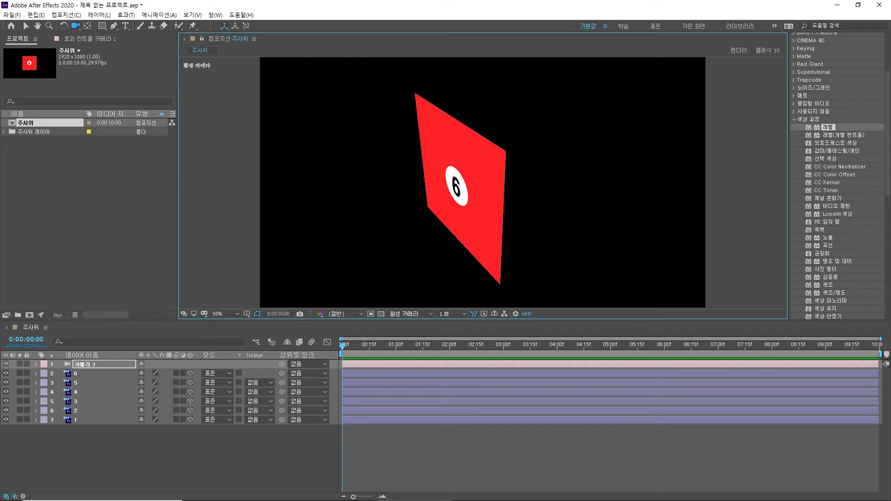
{"action": "mouse_move", "coordinate": [464, 186]}
{"action": "left_mouse_down"}
{"action": "mouse_move", "coordinate": [385, 186]}
{"action": "mouse_move", "coordinate": [462, 186]}
{"action": "left_mouse_up"}
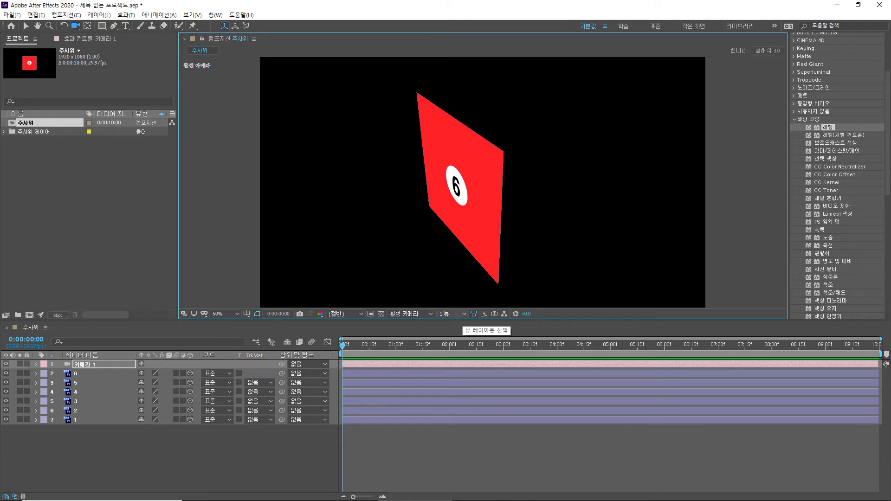
Switch the composition viewer to a four-view layout and adjust the zoom of the orthographic views
{"action": "left_click", "coordinate": [457, 314]}
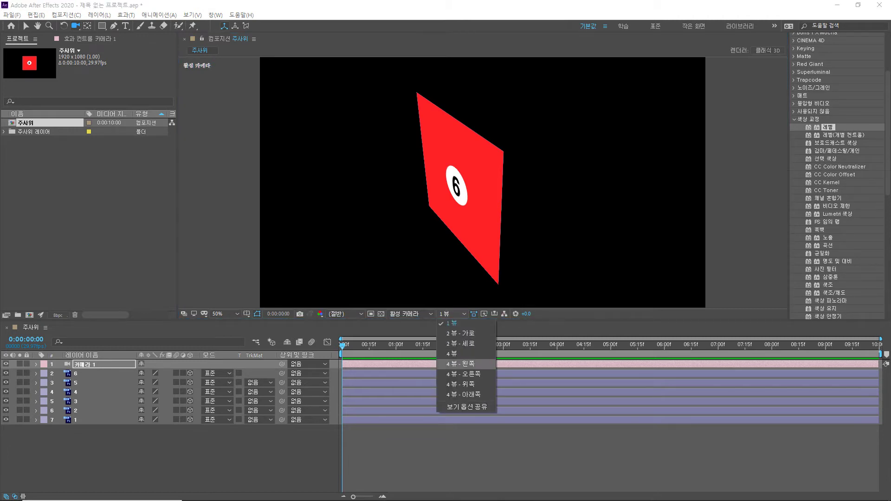
{"action": "key", "text": "Escape"}
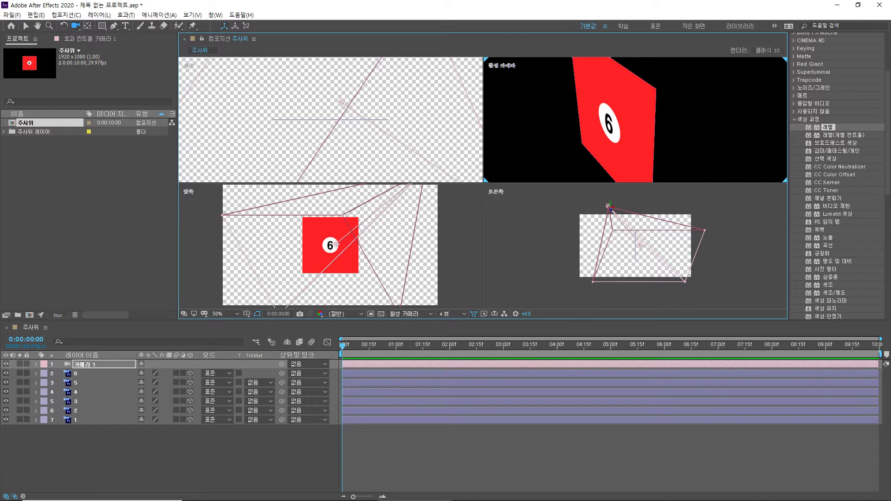
{"action": "scroll", "coordinate": [635, 246], "scroll_direction": "up", "scroll_amount": 1}
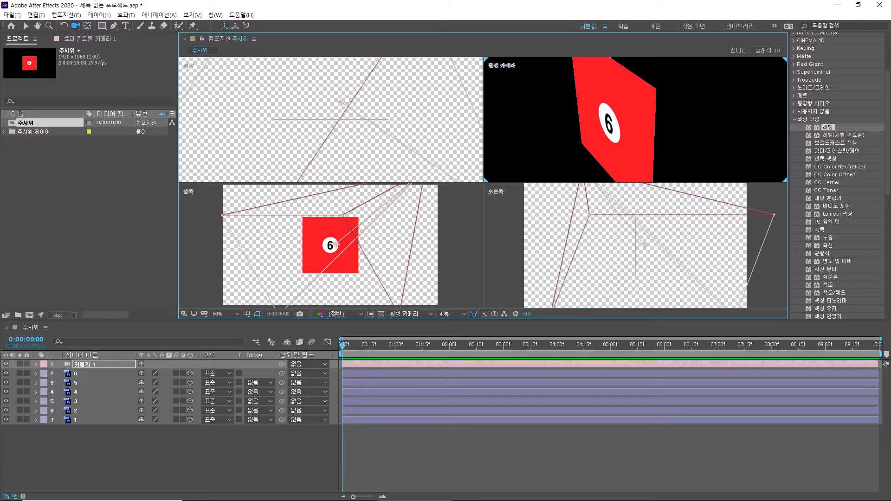
{"action": "scroll", "coordinate": [330, 120], "scroll_direction": "down", "scroll_amount": 3}
{"action": "scroll", "coordinate": [330, 120], "scroll_direction": "up", "scroll_amount": 1}
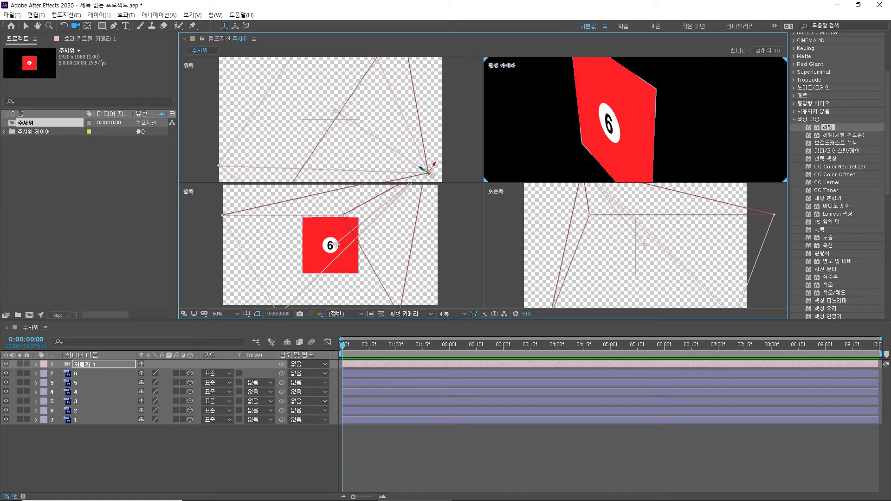
Expand layer 1's transform properties and move the layer back along its Z axis to about 72 in the right view
{"action": "left_click", "coordinate": [76, 374]}
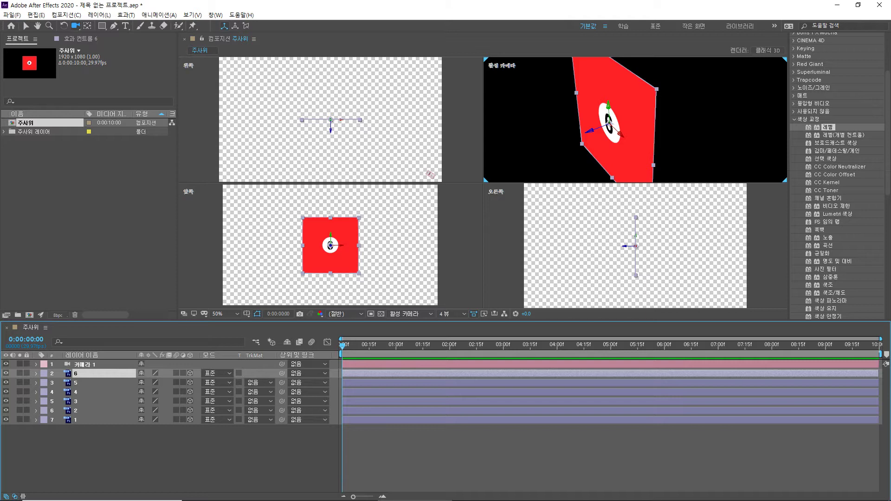
{"action": "left_click", "coordinate": [102, 420]}
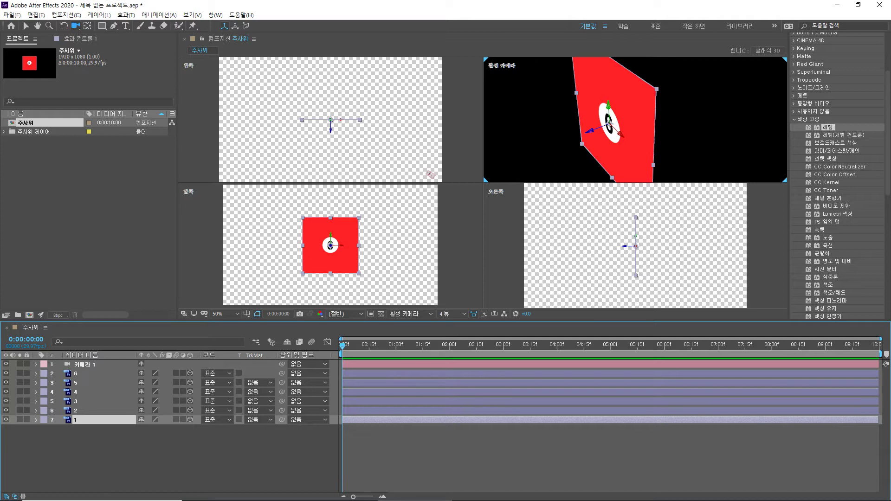
{"action": "left_click", "coordinate": [36, 420]}
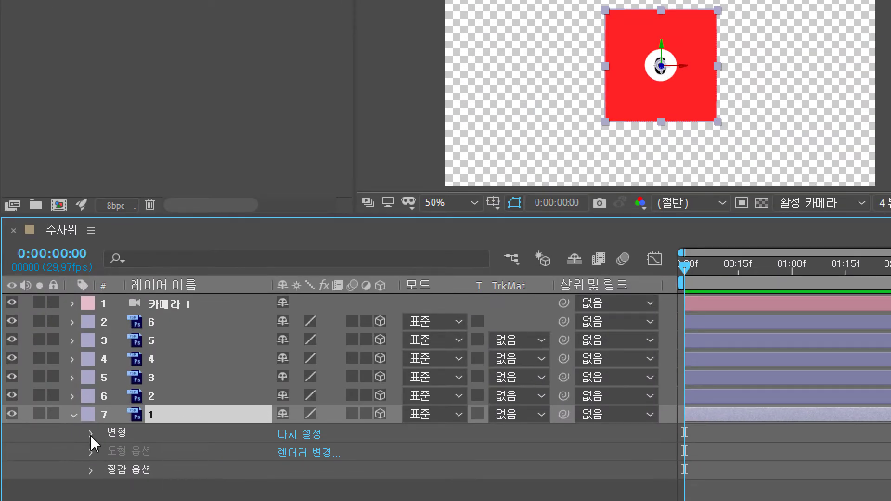
{"action": "left_click", "coordinate": [91, 435]}
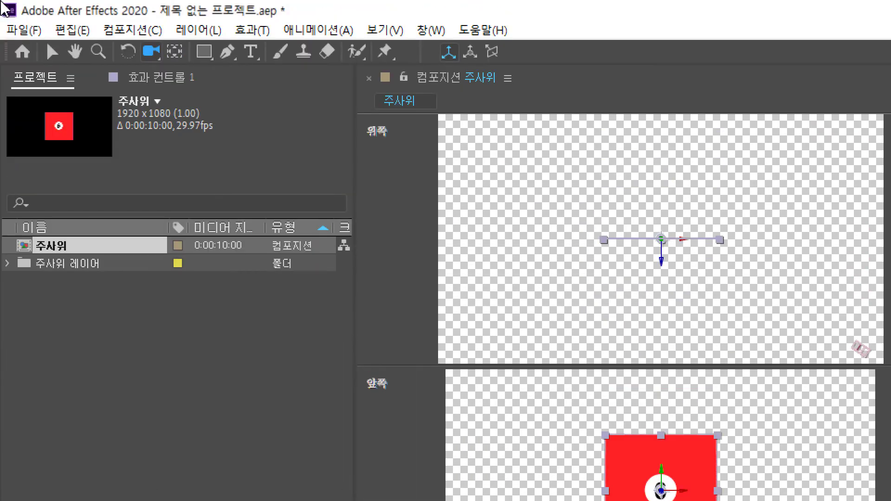
{"action": "left_click", "coordinate": [51, 51]}
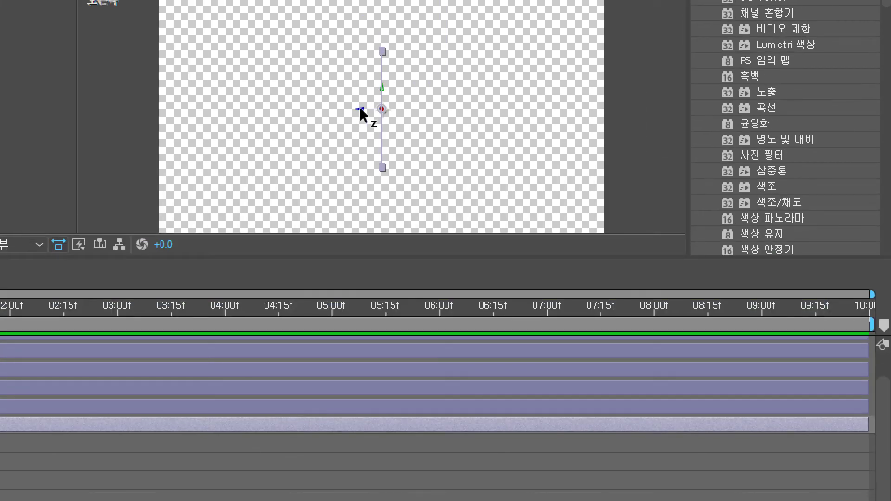
{"action": "mouse_move", "coordinate": [360, 109]}
{"action": "left_mouse_down"}
{"action": "mouse_move", "coordinate": [394, 113]}
{"action": "mouse_move", "coordinate": [367, 107]}
{"action": "mouse_move", "coordinate": [376, 107]}
{"action": "left_mouse_up"}
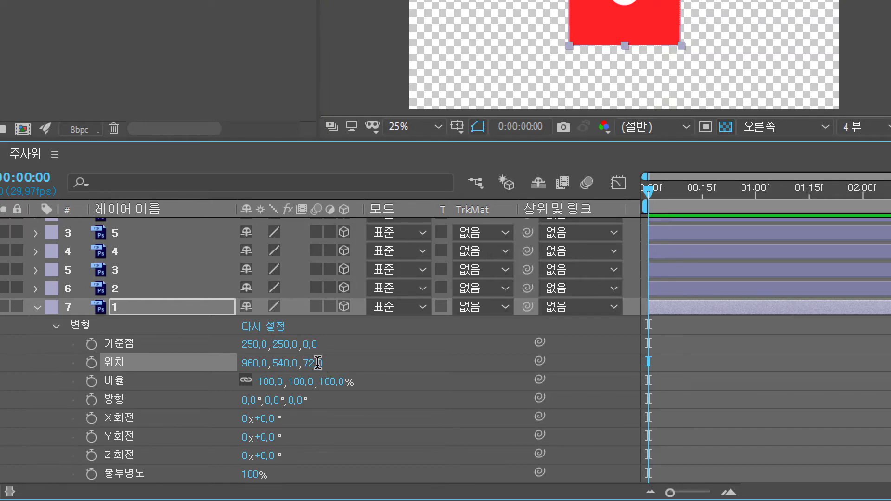
Set layer 1's Z position to 500
{"action": "left_click", "coordinate": [318, 364]}
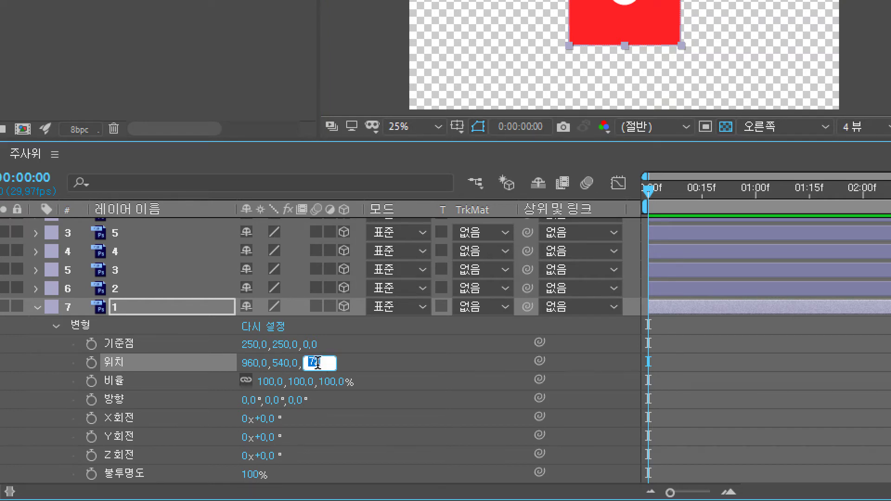
{"action": "type", "text": "500"}
{"action": "key", "text": "Return"}
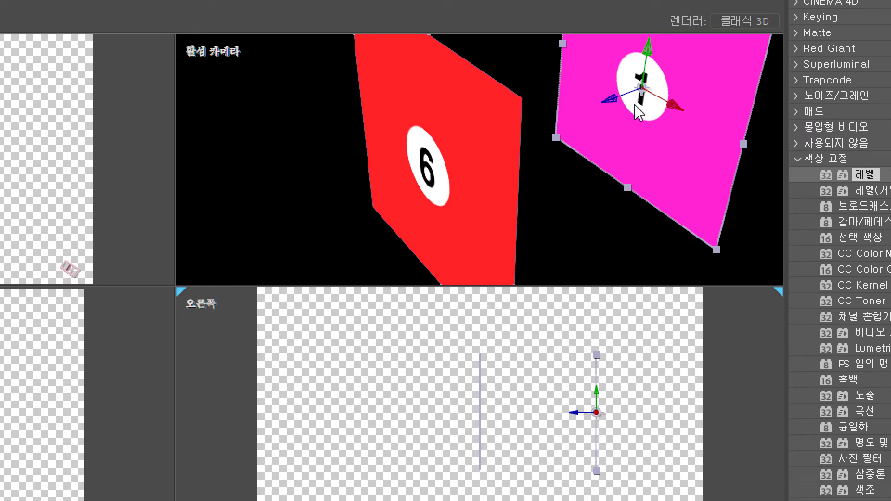
Orbit the camera in the active camera view to examine the 6 and 1 faces from other angles
{"action": "right_click", "coordinate": [542, 174]}
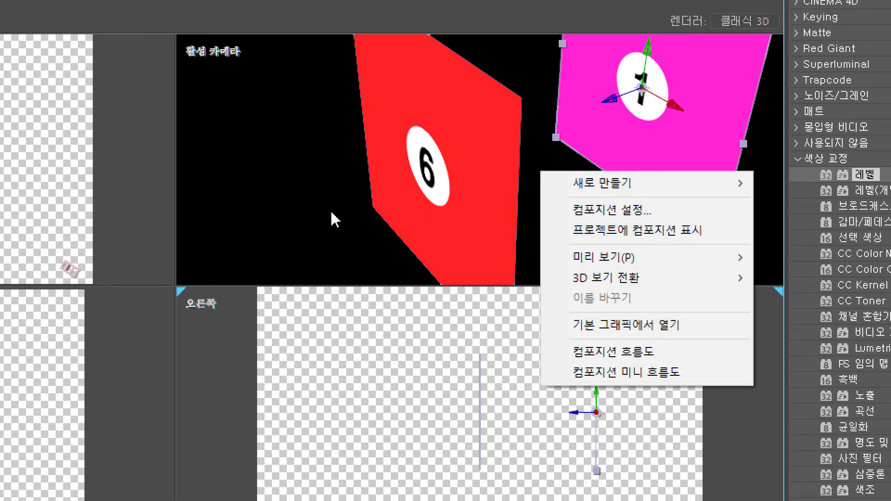
{"action": "left_click", "coordinate": [571, 135]}
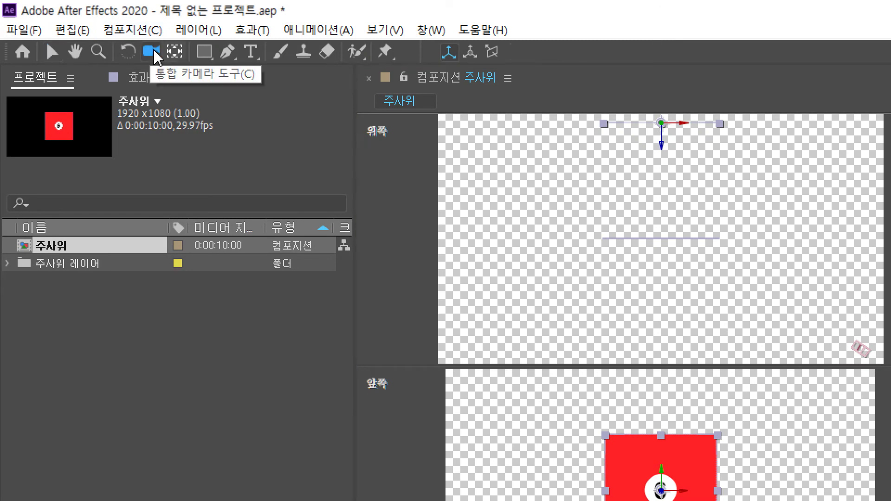
{"action": "left_click", "coordinate": [150, 51]}
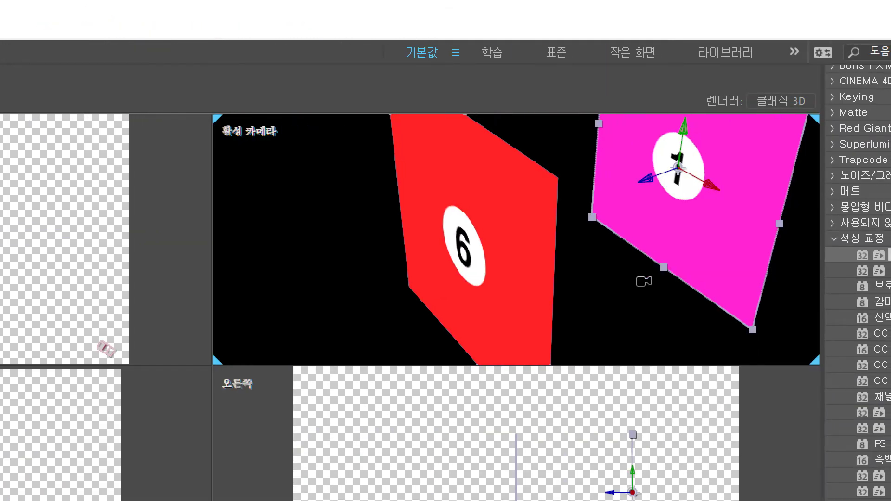
{"action": "left_click_drag", "start_coordinate": [640, 280], "coordinate": [652, 427]}
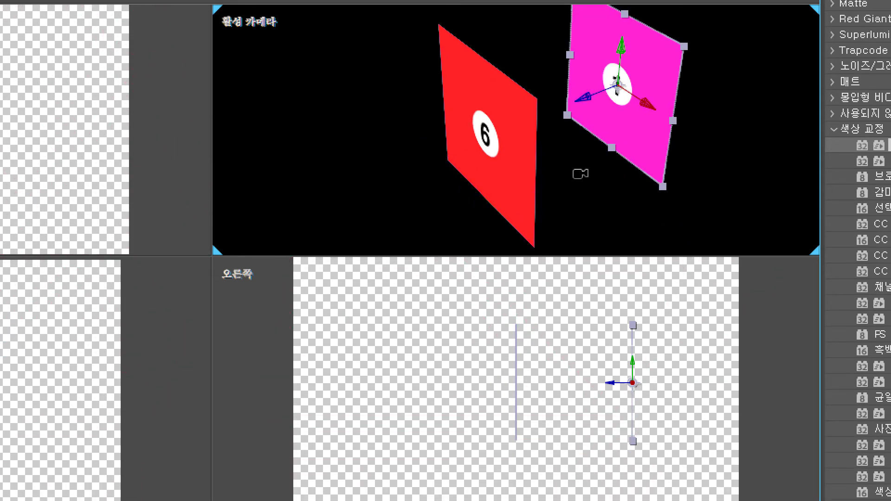
{"action": "left_click_drag", "start_coordinate": [553, 173], "coordinate": [414, 151]}
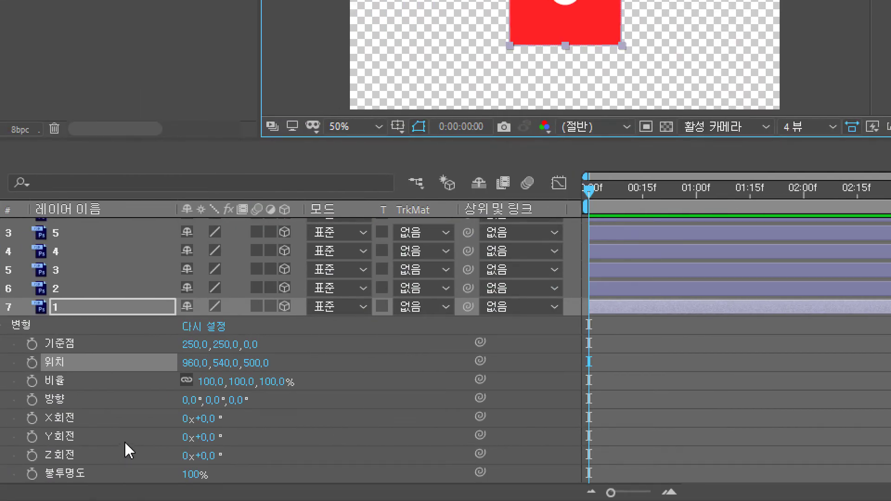
Set layer 1's Y rotation to 180°
{"action": "left_click", "coordinate": [208, 436]}
{"action": "left_click", "coordinate": [208, 436]}
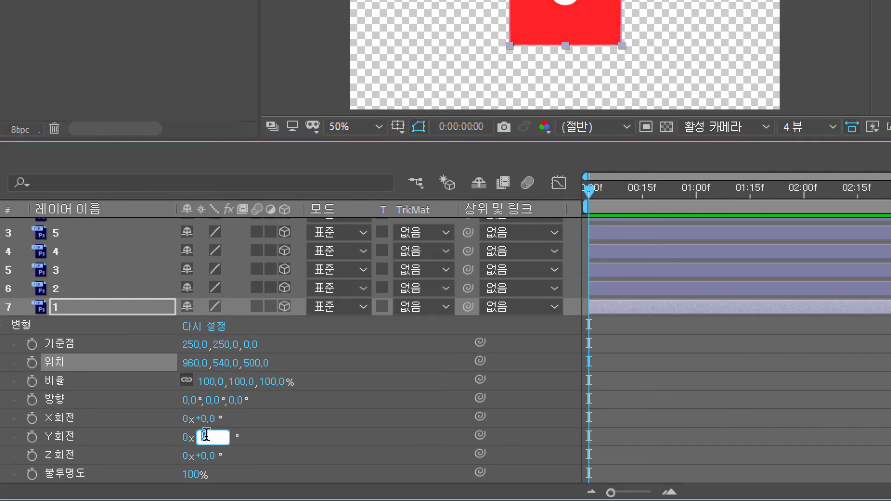
{"action": "type", "text": "180"}
{"action": "key", "text": "Return"}
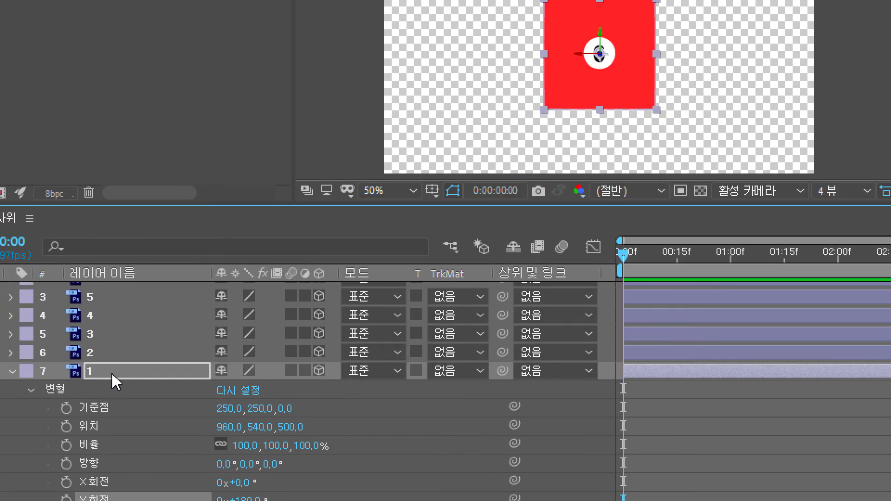
{"action": "key", "text": "Return"}
Collapse layer 1, expand layer 2's transform properties and set its Z position to 250
{"action": "left_click", "coordinate": [112, 357]}
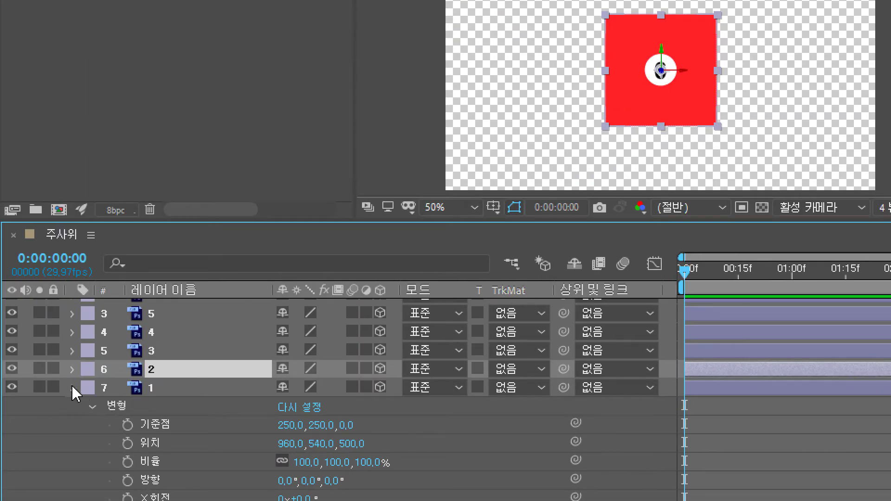
{"action": "left_click", "coordinate": [72, 388]}
{"action": "left_click", "coordinate": [72, 402]}
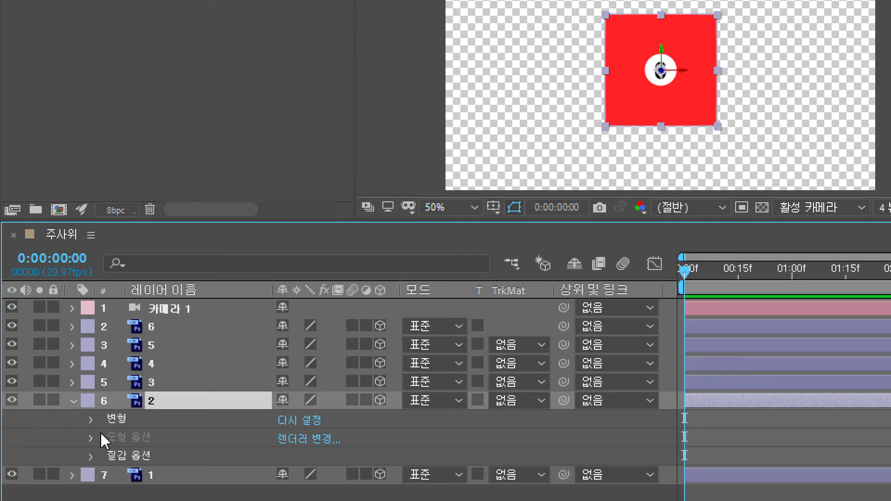
{"action": "left_click", "coordinate": [91, 421]}
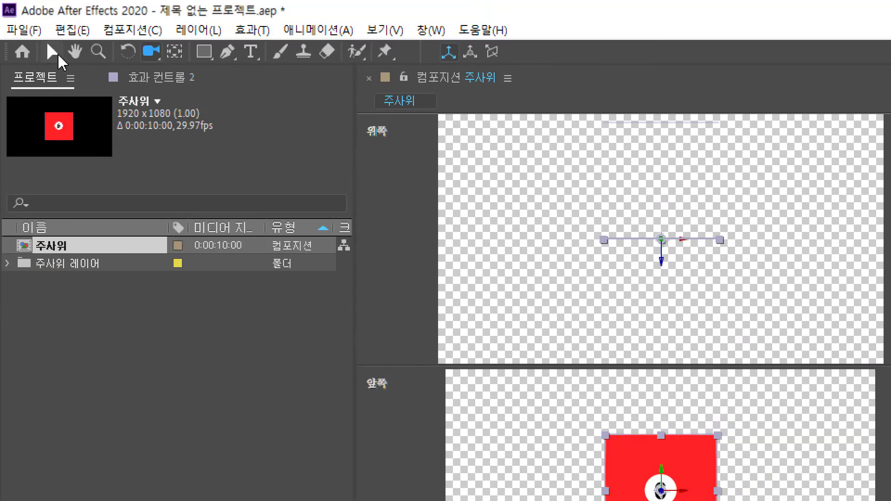
{"action": "left_click", "coordinate": [53, 52]}
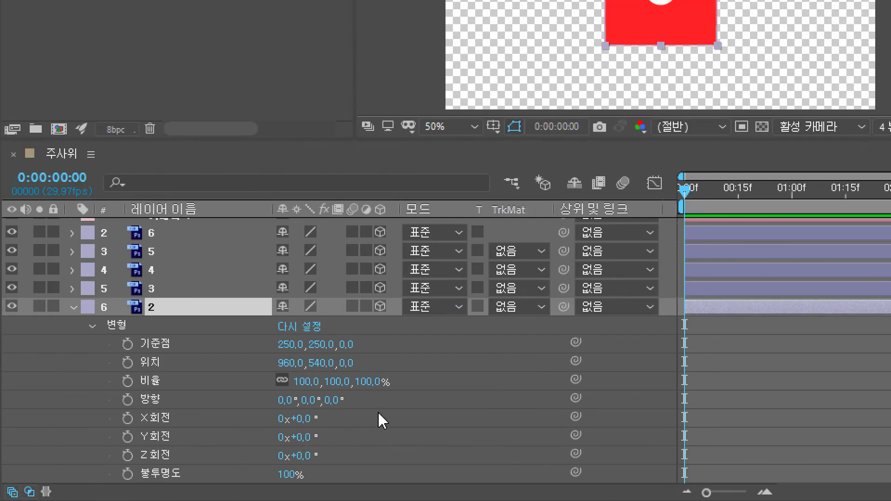
{"action": "left_click", "coordinate": [346, 363]}
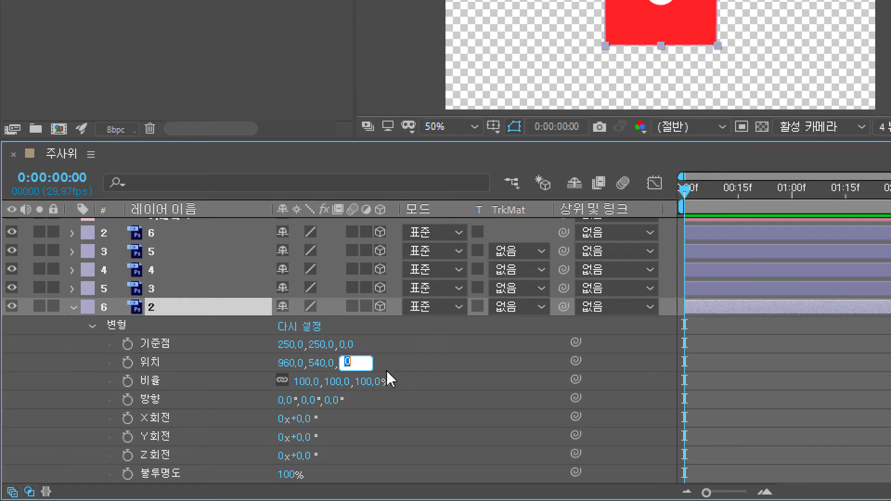
{"action": "type", "text": "250"}
{"action": "key", "text": "Return"}
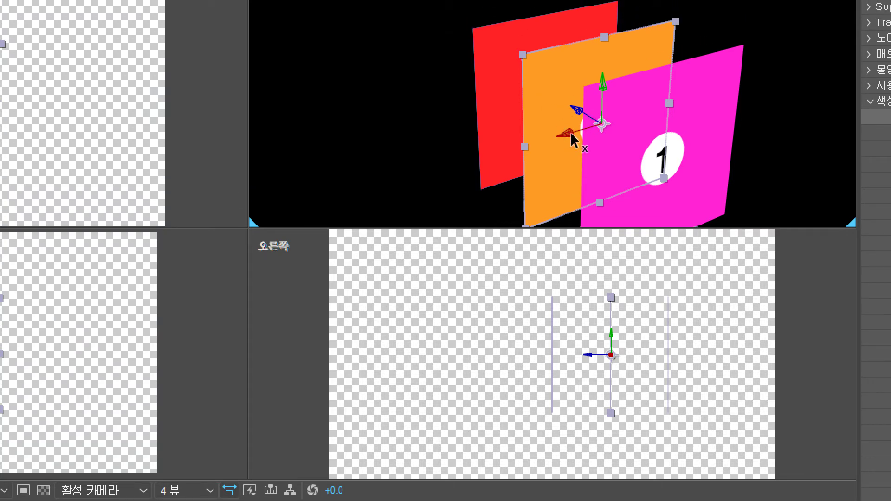
Try moving layer 2 along its X axis in the active camera and front views, and undo both moves
{"action": "mouse_move", "coordinate": [572, 136]}
{"action": "left_mouse_down"}
{"action": "mouse_move", "coordinate": [496, 161]}
{"action": "mouse_move", "coordinate": [561, 142]}
{"action": "left_mouse_up"}
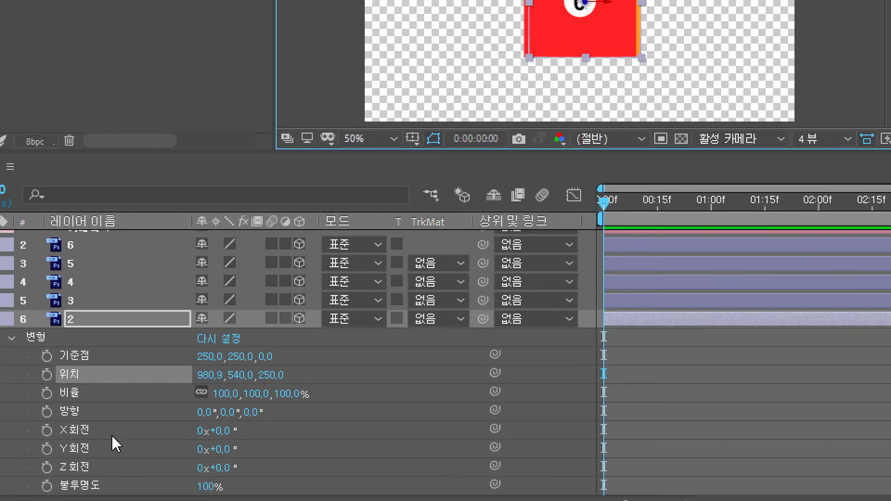
{"action": "key", "text": "ctrl+z"}
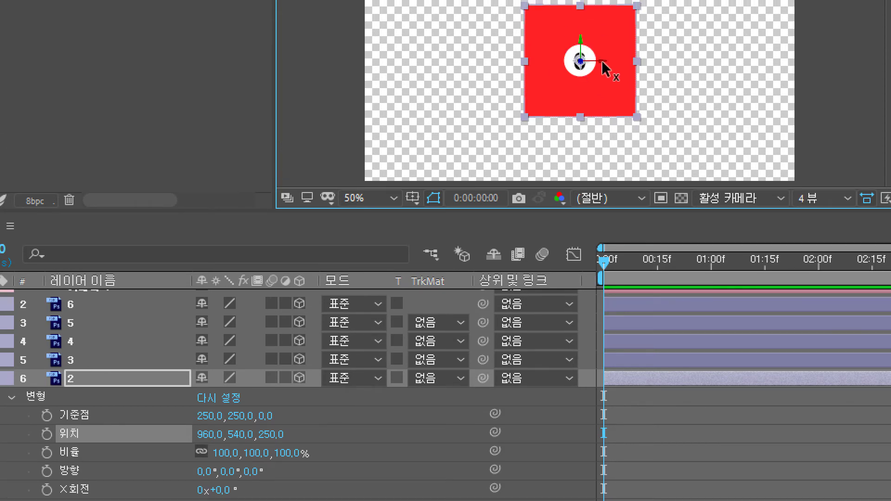
{"action": "key", "text": "F10"}
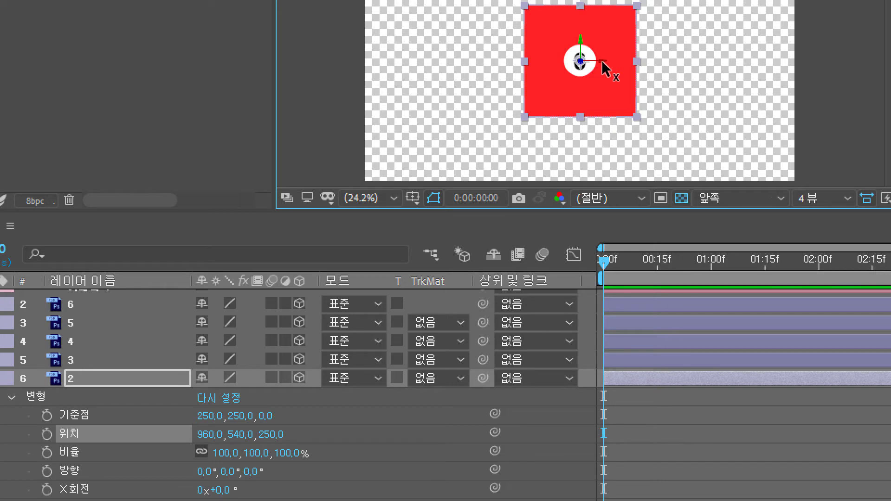
{"action": "left_click_drag", "start_coordinate": [603, 69], "coordinate": [611, 71]}
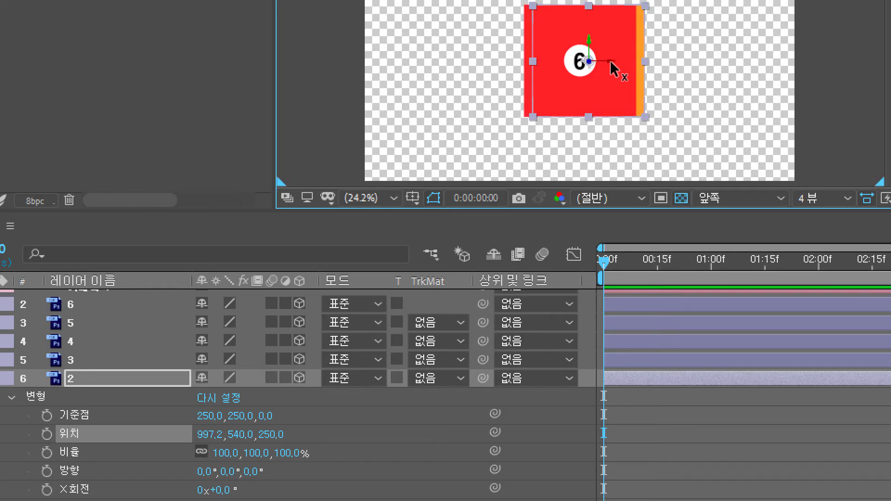
{"action": "key", "text": "ctrl+z"}
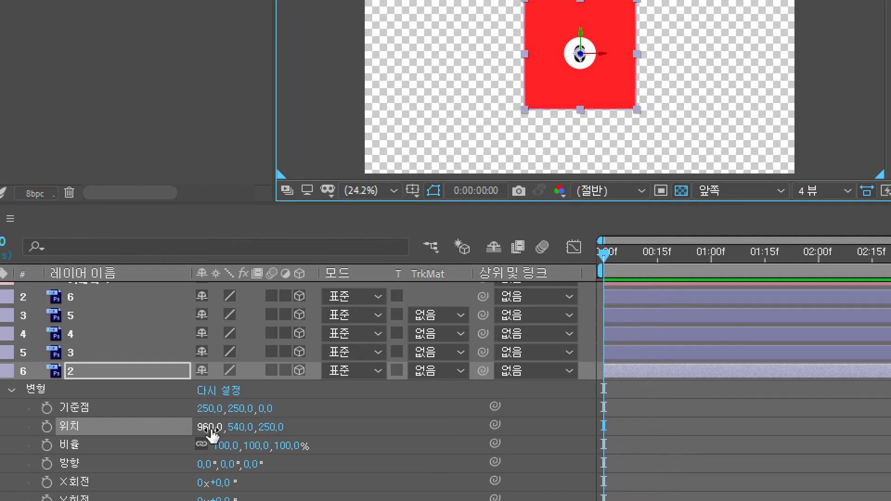
Set layer 2's X position to 1210
{"action": "left_click", "coordinate": [210, 428]}
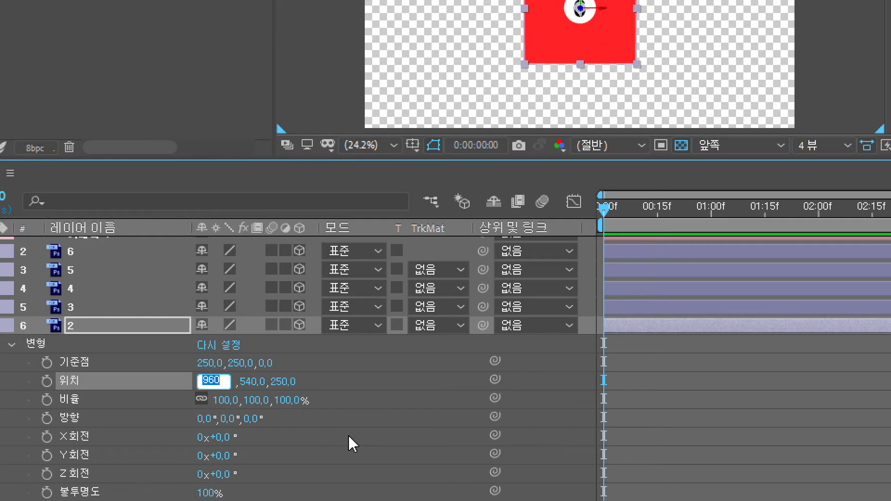
{"action": "type", "text": "1210"}
{"action": "key", "text": "Return"}
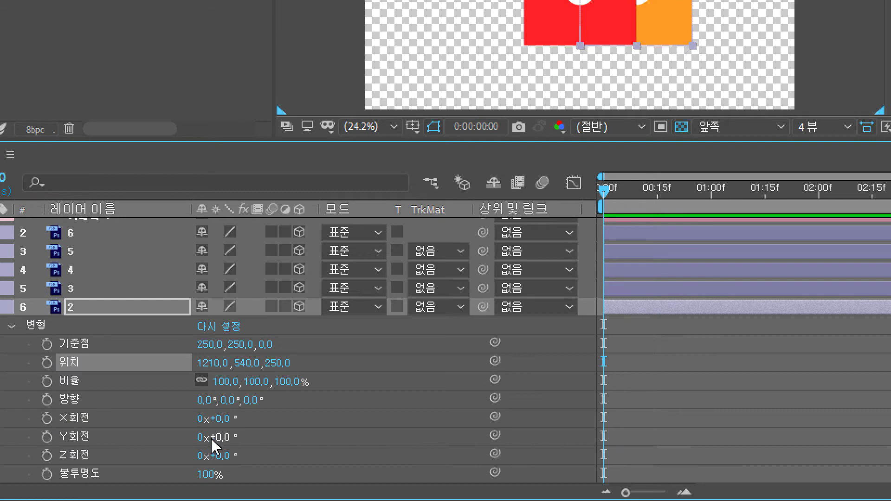
Set layer 2's Y rotation to 90°
{"action": "left_click", "coordinate": [215, 438]}
{"action": "type", "text": "90"}
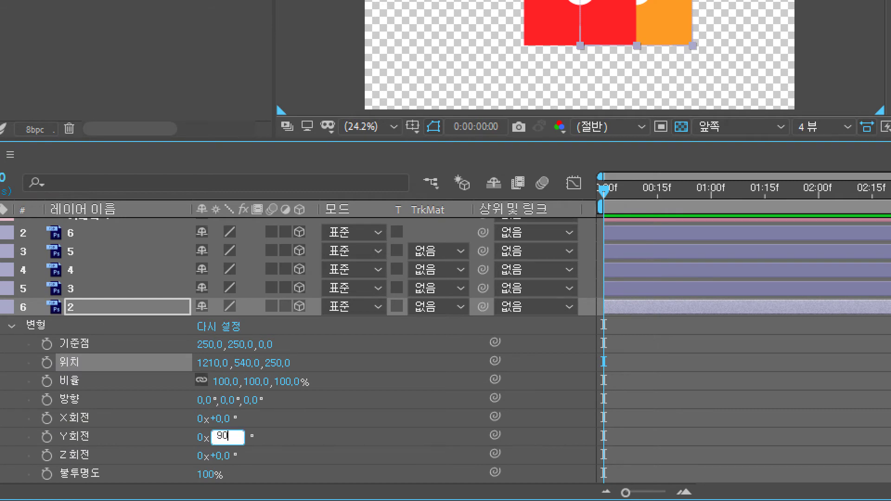
{"action": "key", "text": "Return"}
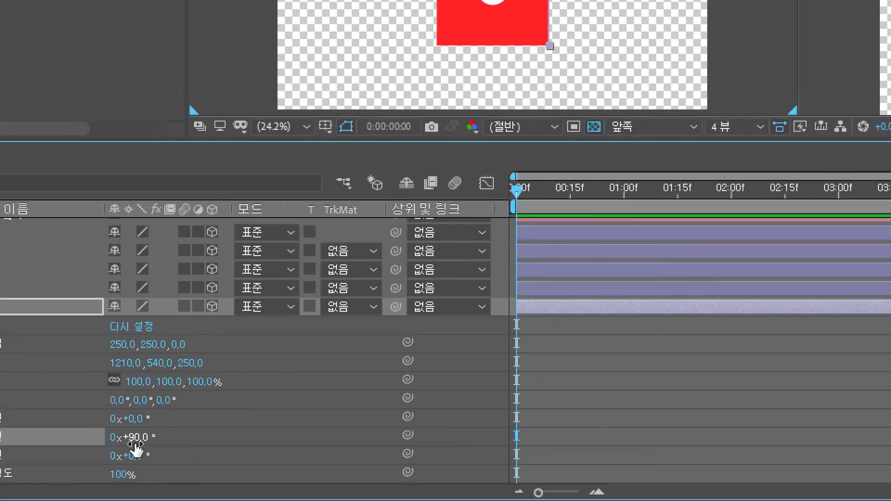
Set layer 2's Y rotation to -90° and collapse its properties
{"action": "left_click", "coordinate": [134, 437]}
{"action": "type", "text": "-90"}
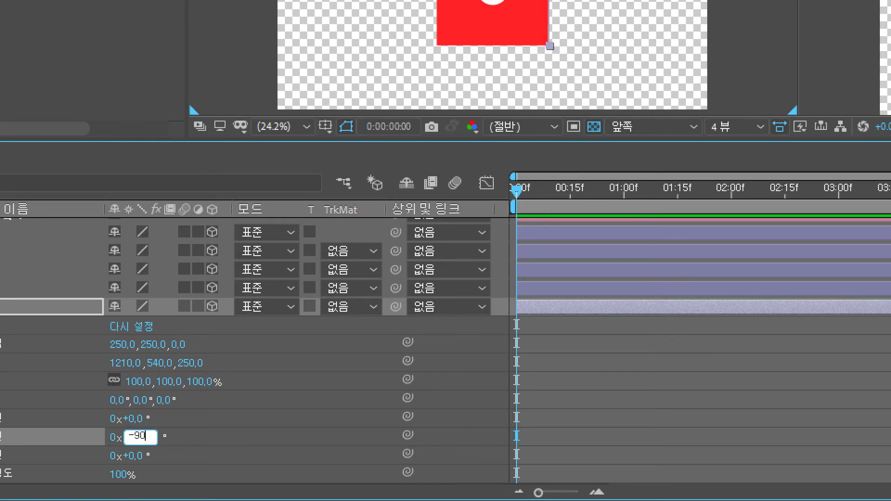
{"action": "key", "text": "Return"}
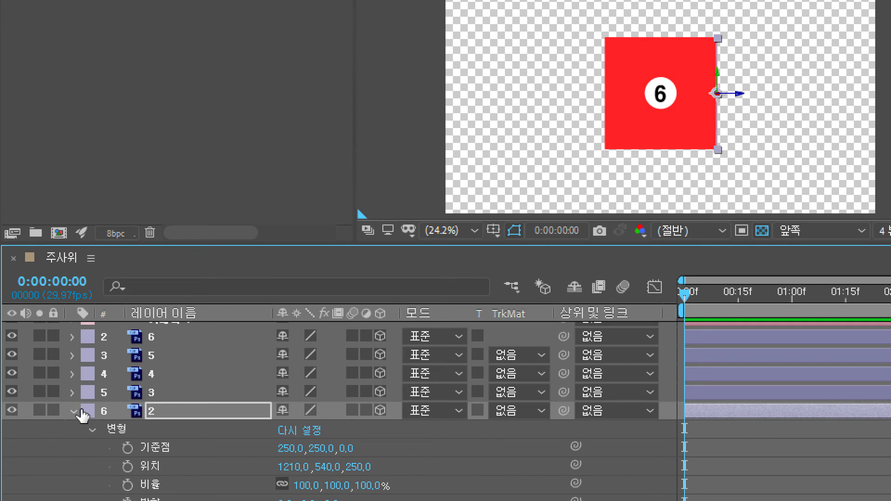
{"action": "left_click", "coordinate": [73, 412]}
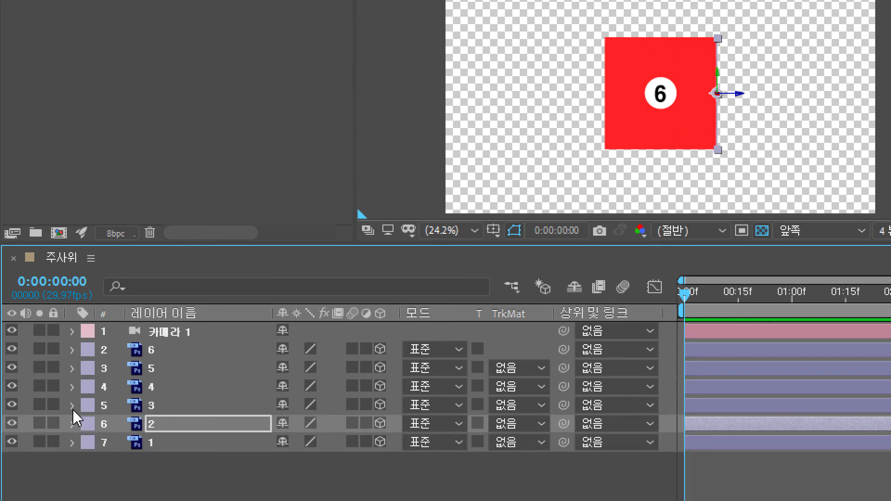
Expand layer 5's transform properties and set its Z position to 250 and X position to 710
{"action": "left_click", "coordinate": [73, 369]}
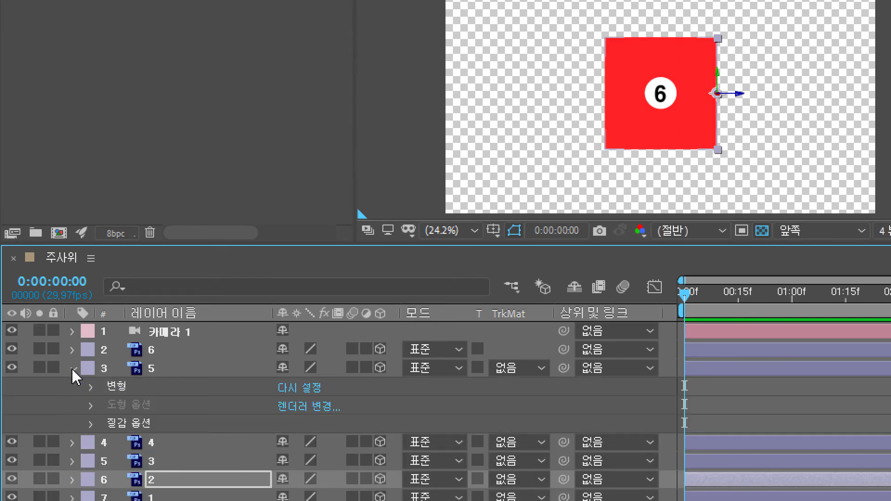
{"action": "left_click", "coordinate": [92, 387]}
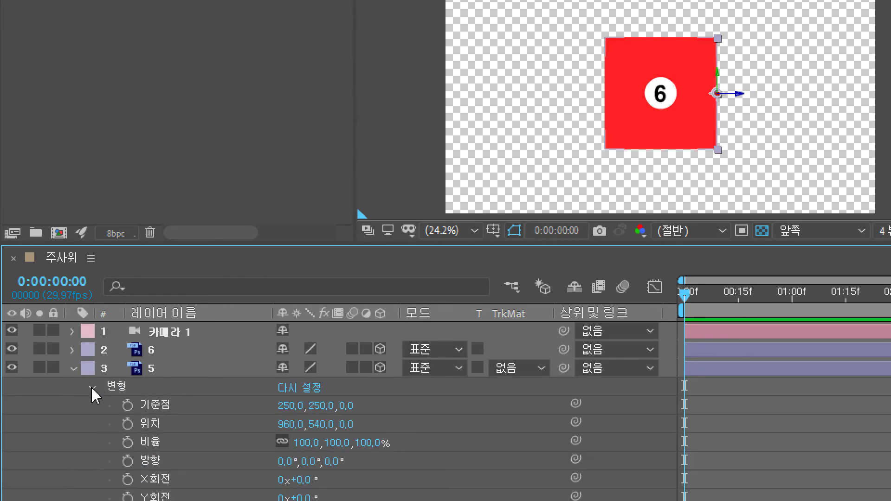
{"action": "left_click", "coordinate": [349, 425]}
{"action": "type", "text": "250"}
{"action": "key", "text": "Return"}
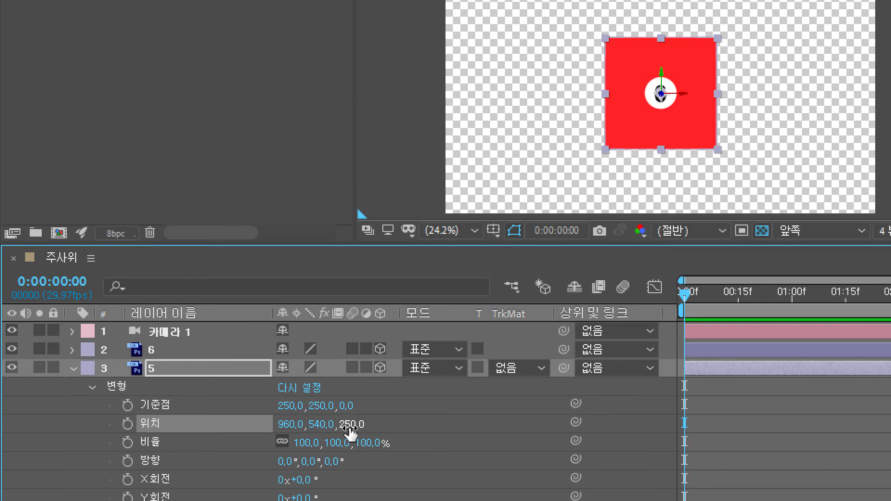
{"action": "left_click", "coordinate": [287, 431]}
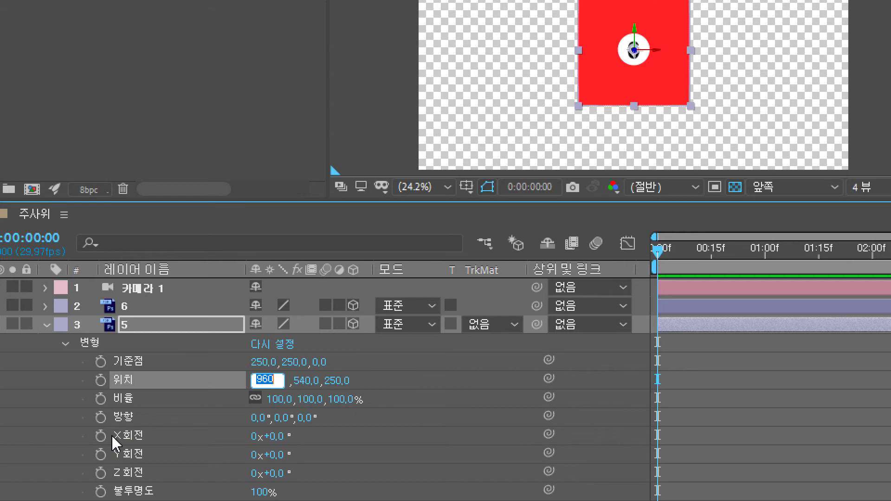
{"action": "type", "text": "710"}
{"action": "key", "text": "Return"}
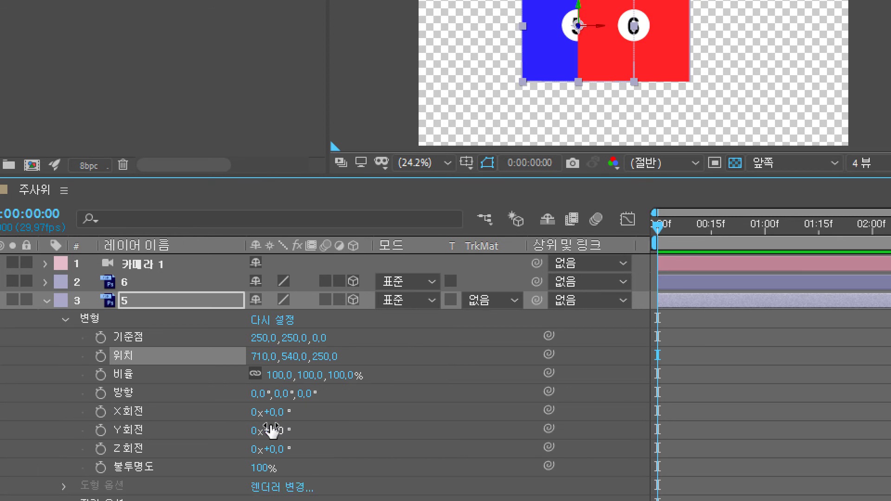
Set layer 5's Y rotation to 90°
{"action": "left_click", "coordinate": [270, 428]}
{"action": "type", "text": "90"}
{"action": "key", "text": "Return"}
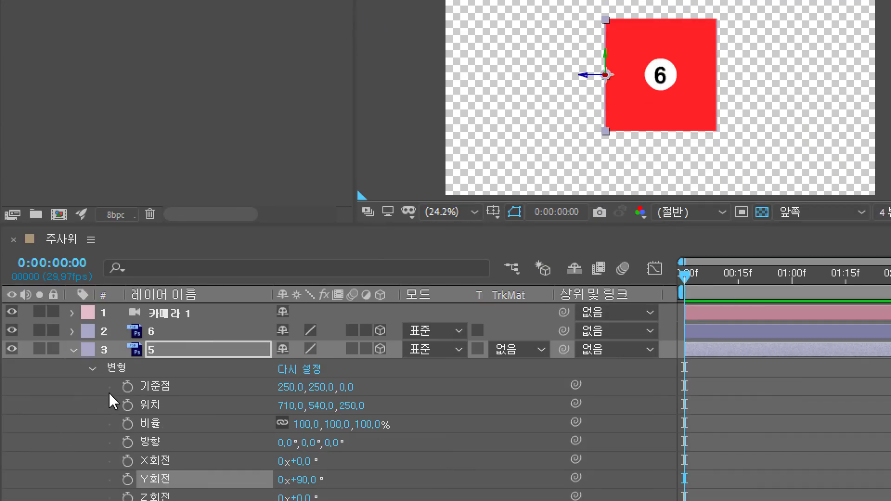
Select the camera layer and orbit around the partly assembled dice to examine its four side faces
{"action": "left_click", "coordinate": [164, 314]}
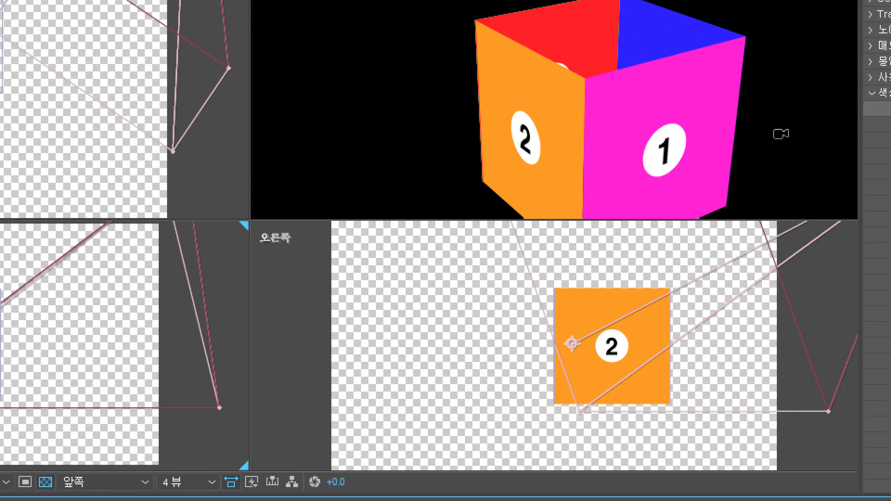
{"action": "left_click", "coordinate": [807, 135]}
{"action": "left_click_drag", "start_coordinate": [779, 134], "coordinate": [486, 103]}
{"action": "left_click_drag", "start_coordinate": [421, 112], "coordinate": [342, 109]}
{"action": "left_click_drag", "start_coordinate": [662, 129], "coordinate": [505, 131]}
{"action": "left_click_drag", "start_coordinate": [655, 124], "coordinate": [595, 153]}
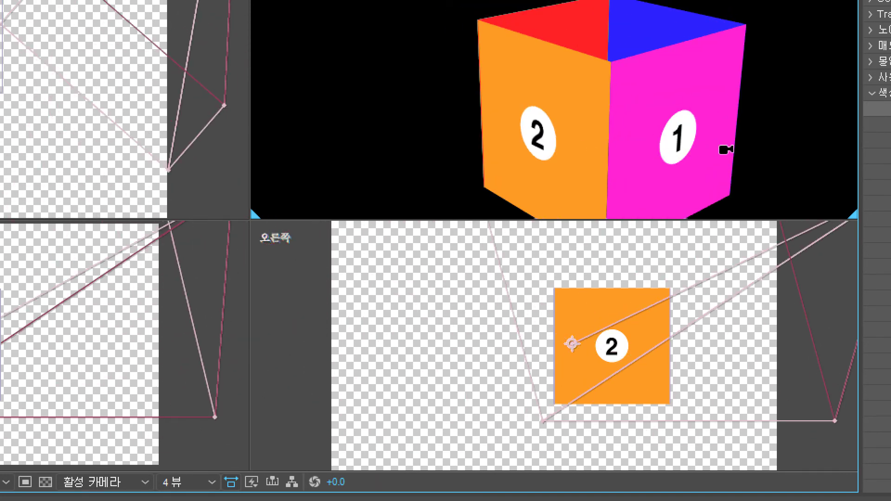
Orbit and zoom the camera further around the dice to inspect its side faces and open top
{"action": "left_click_drag", "start_coordinate": [726, 145], "coordinate": [556, 124]}
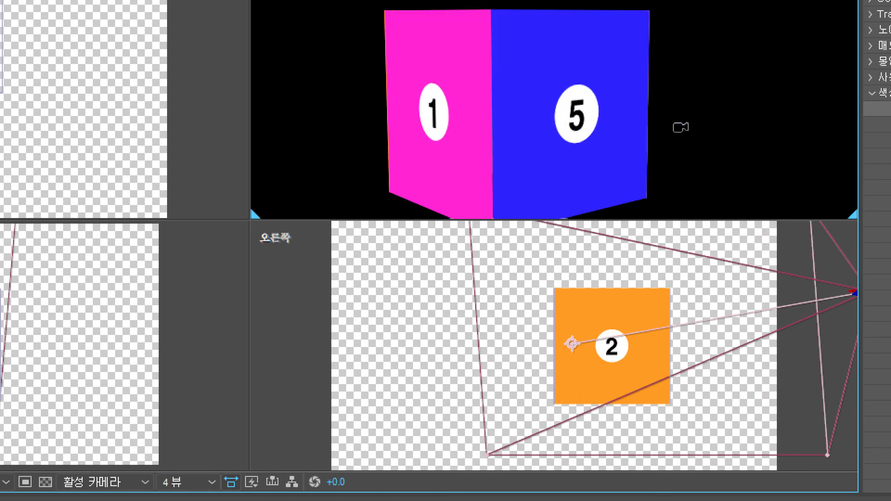
{"action": "left_click_drag", "start_coordinate": [666, 133], "coordinate": [517, 138]}
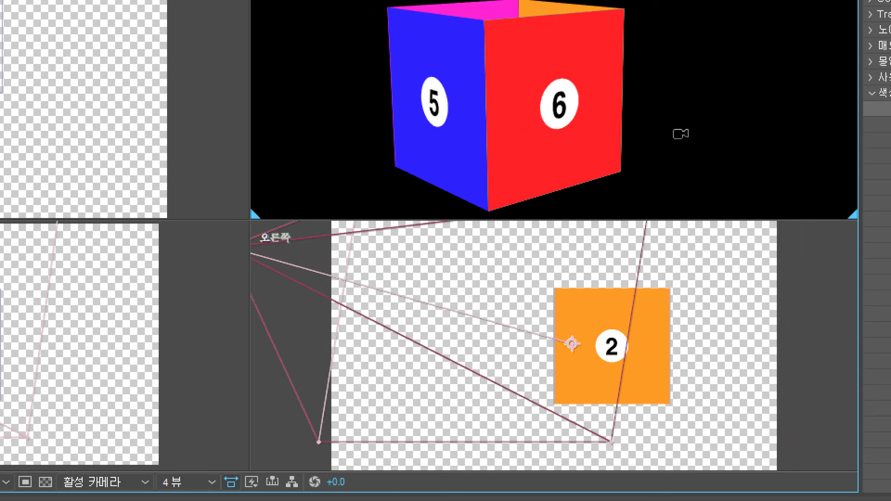
{"action": "left_click_drag", "start_coordinate": [647, 137], "coordinate": [520, 166]}
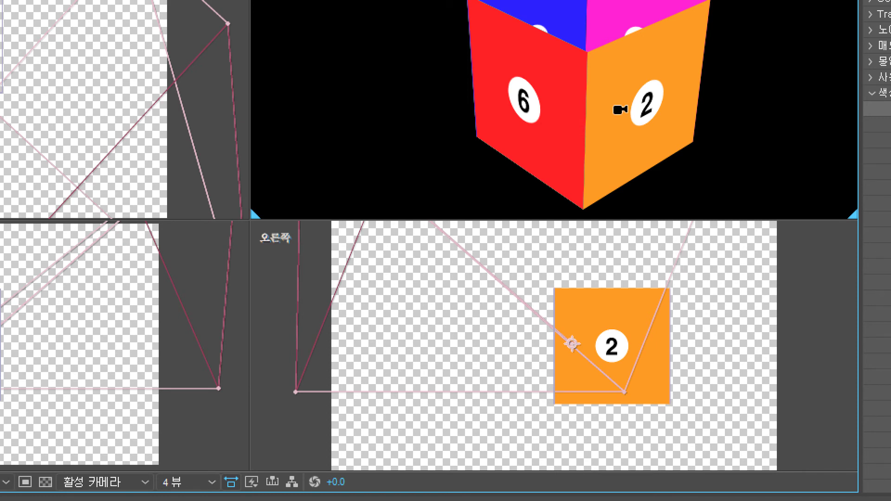
{"action": "scroll", "coordinate": [621, 110], "scroll_direction": "up", "scroll_amount": 3}
{"action": "left_click_drag", "start_coordinate": [620, 110], "coordinate": [534, 174]}
{"action": "left_click_drag", "start_coordinate": [561, 138], "coordinate": [577, 477]}
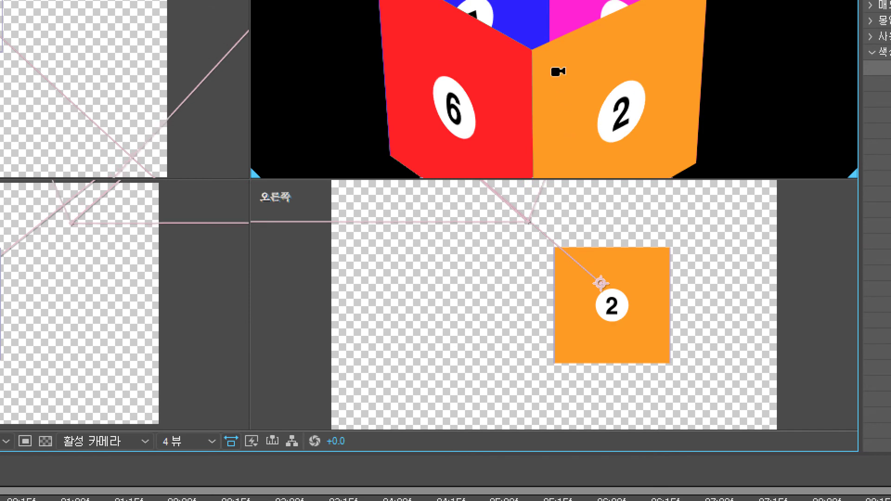
{"action": "left_click_drag", "start_coordinate": [558, 77], "coordinate": [583, 239]}
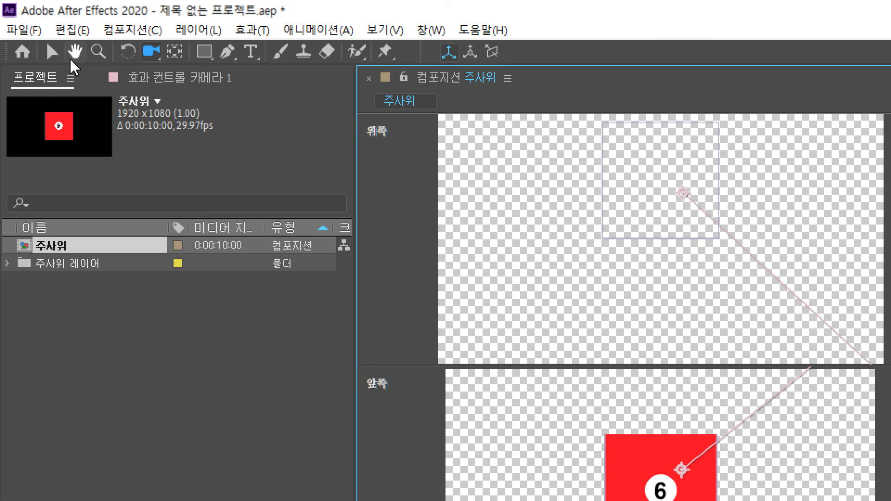
{"action": "left_click", "coordinate": [54, 54]}
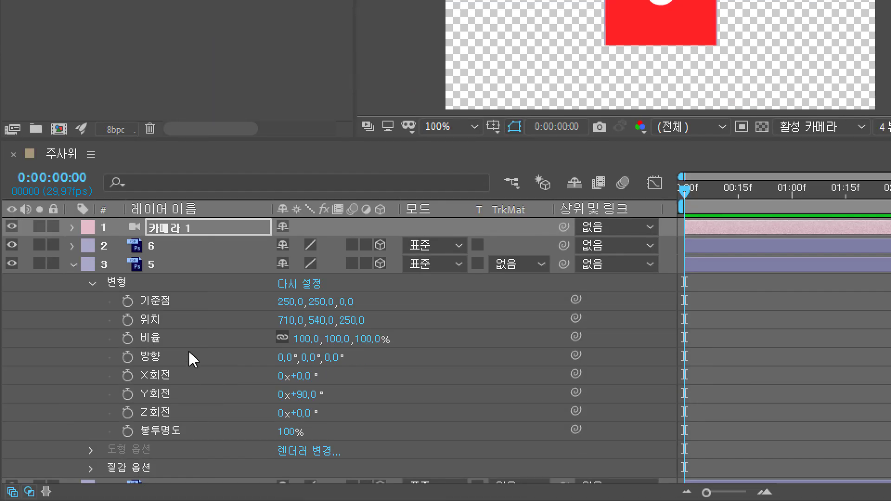
Collapse layer 5, expand layer 3's transform properties and set its Z position to 250 and Y position to 290
{"action": "left_click", "coordinate": [75, 266]}
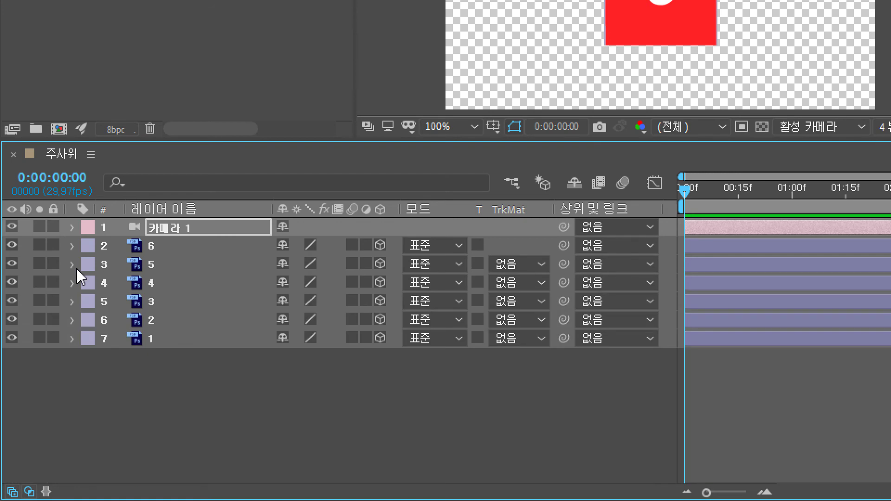
{"action": "left_click", "coordinate": [163, 307]}
{"action": "left_click", "coordinate": [73, 303]}
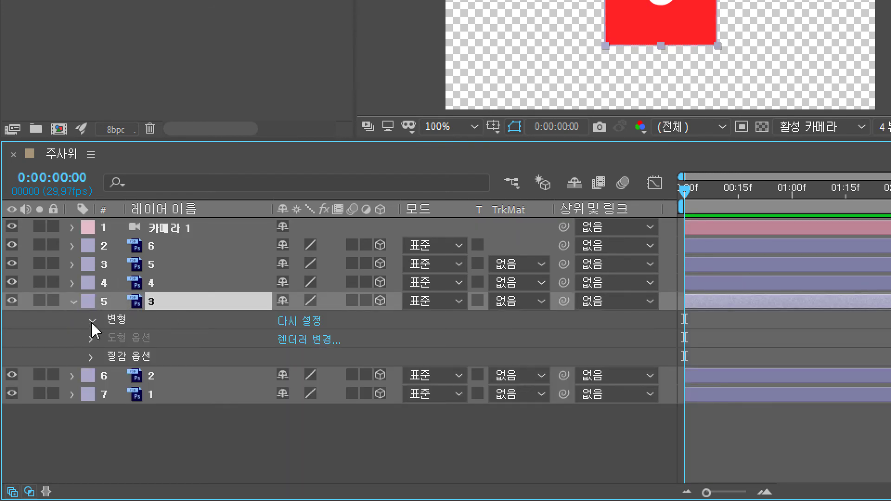
{"action": "left_click", "coordinate": [93, 322]}
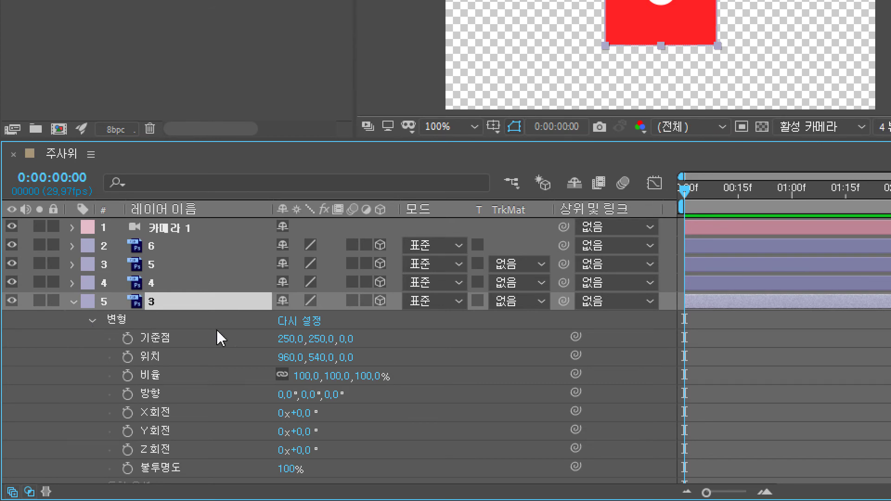
{"action": "left_click", "coordinate": [348, 357]}
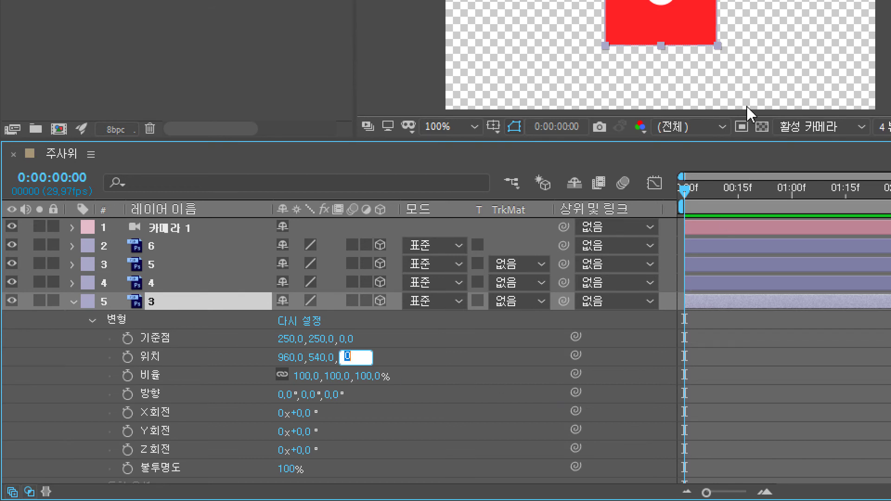
{"action": "key", "text": "Return"}
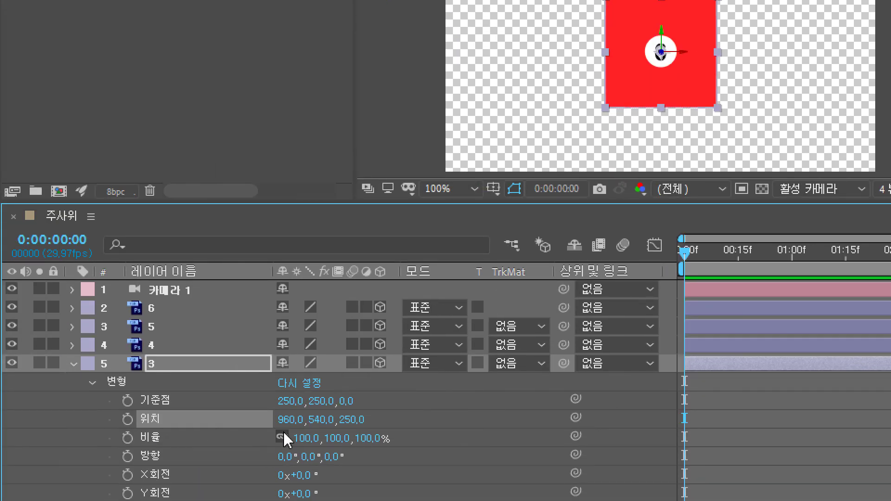
{"action": "left_click", "coordinate": [313, 420]}
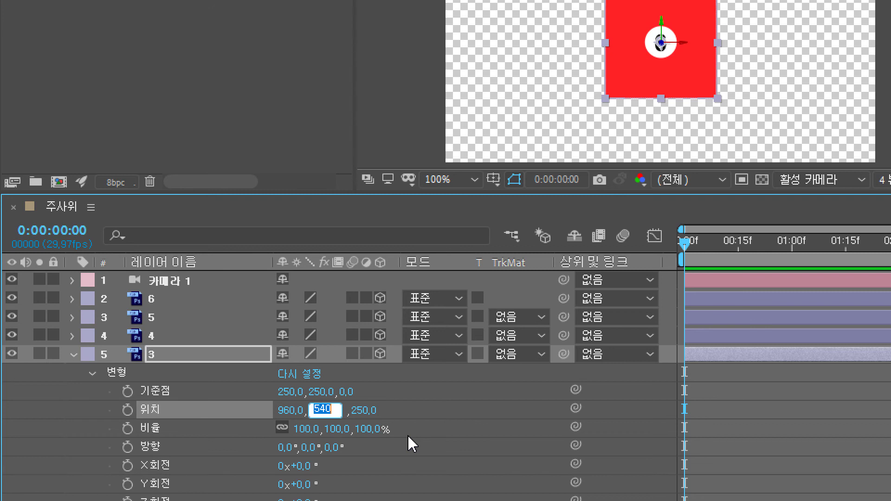
{"action": "type", "text": "290"}
{"action": "key", "text": "Return"}
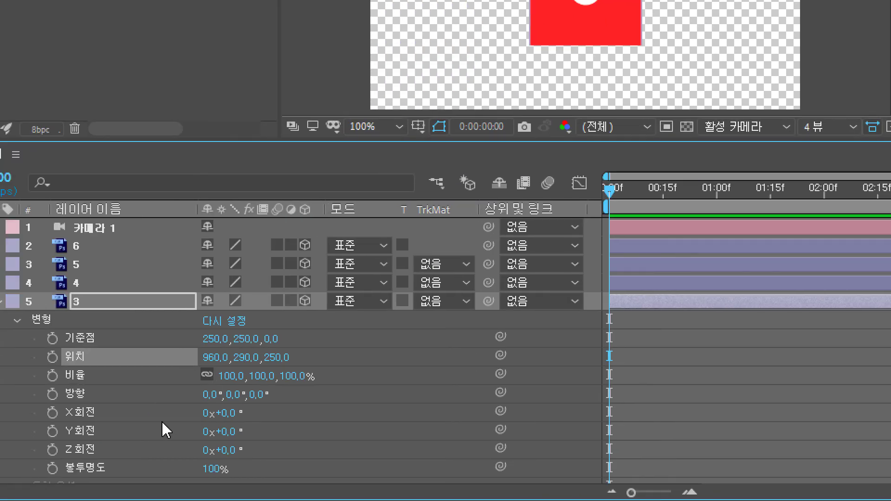
Set layer 3's X rotation to 90° and collapse its properties
{"action": "left_click", "coordinate": [228, 413]}
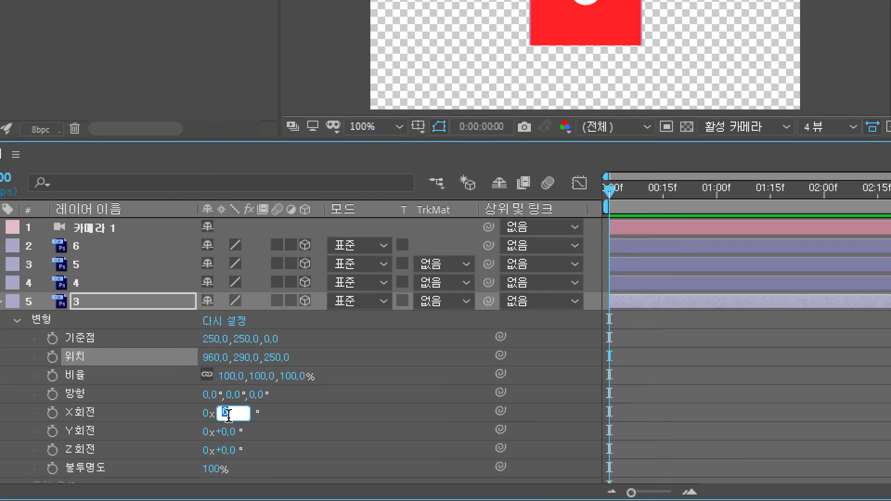
{"action": "key", "text": "Return"}
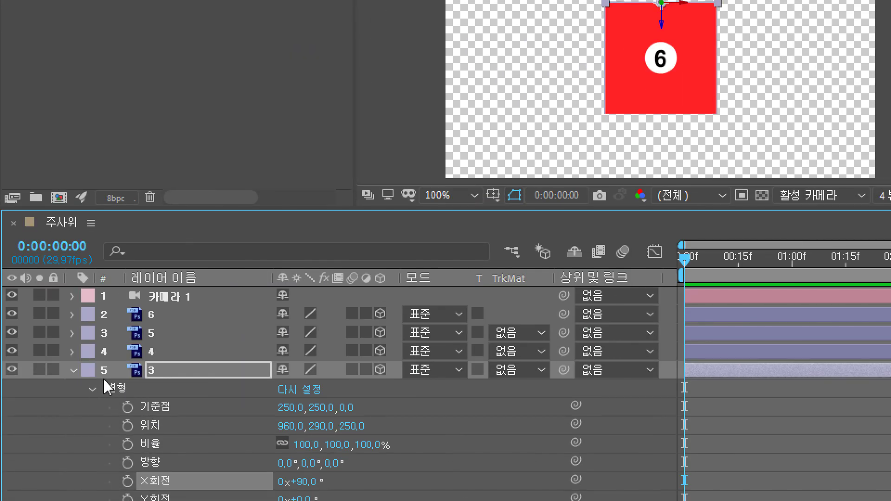
{"action": "left_click", "coordinate": [73, 371]}
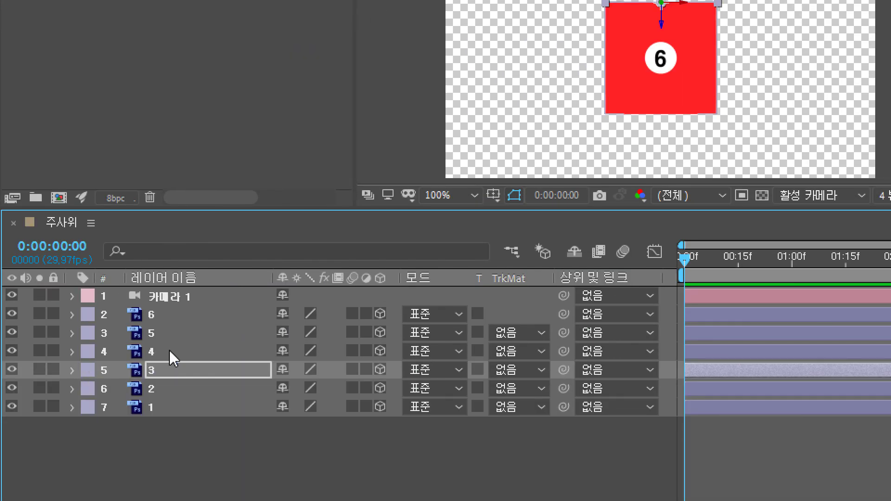
Expand layer 4's transform properties and set its Z position to 250 and Y position to 790
{"action": "left_click", "coordinate": [155, 350]}
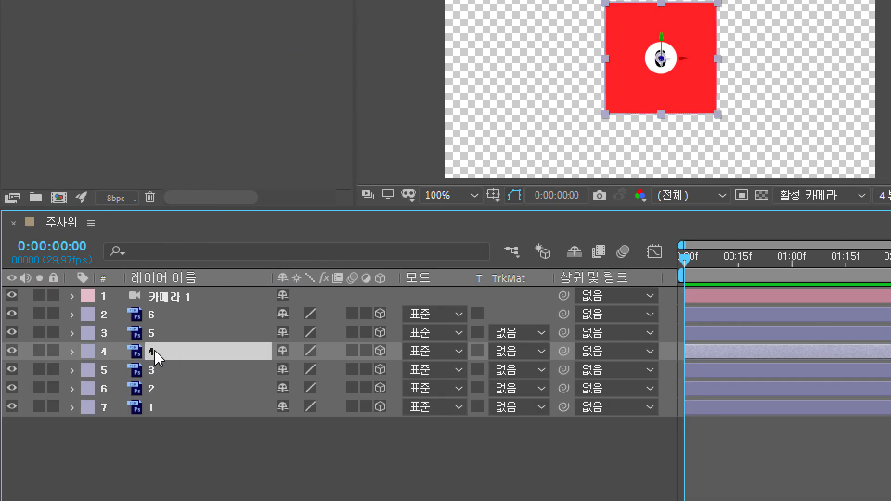
{"action": "left_click", "coordinate": [72, 352]}
{"action": "left_click", "coordinate": [93, 371]}
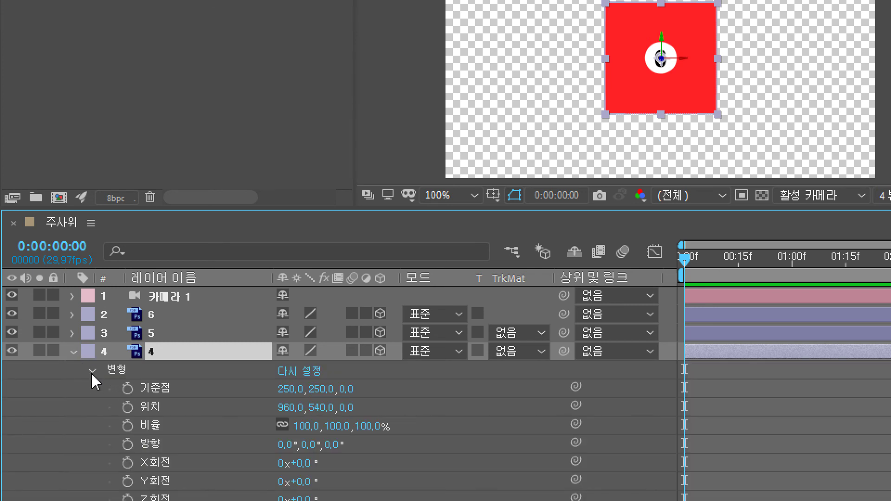
{"action": "left_click", "coordinate": [349, 407]}
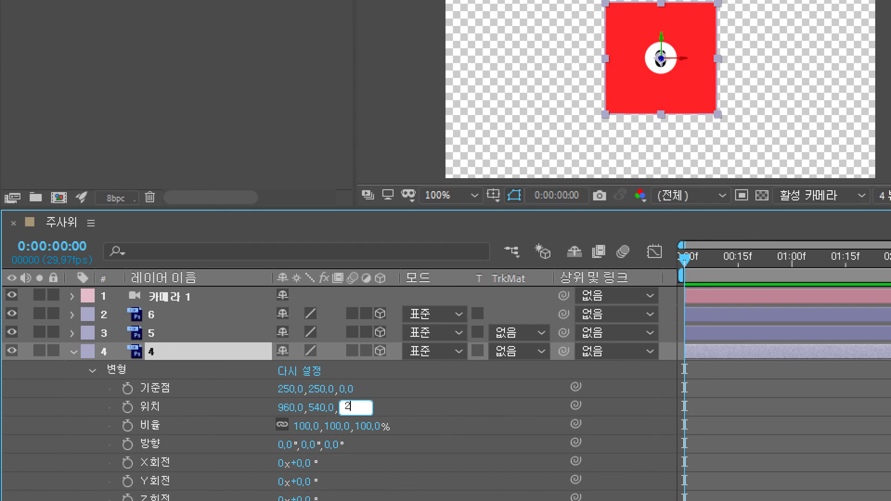
{"action": "key", "text": "Return"}
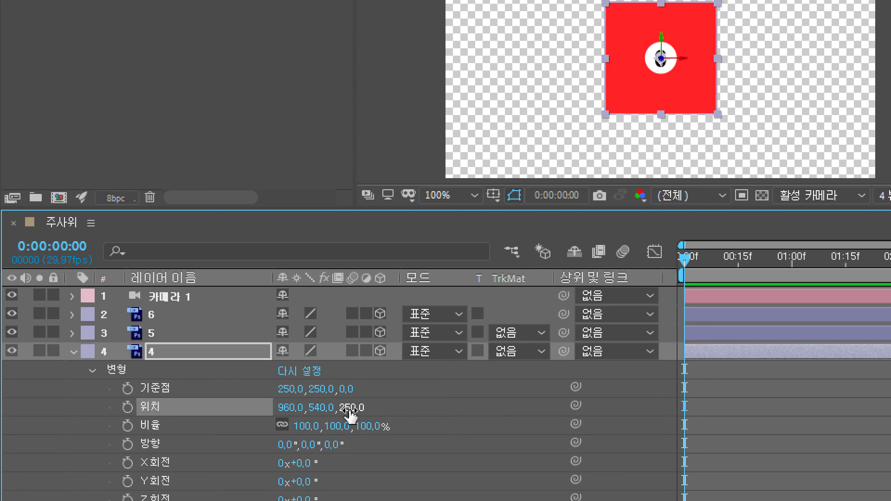
{"action": "left_click", "coordinate": [321, 406]}
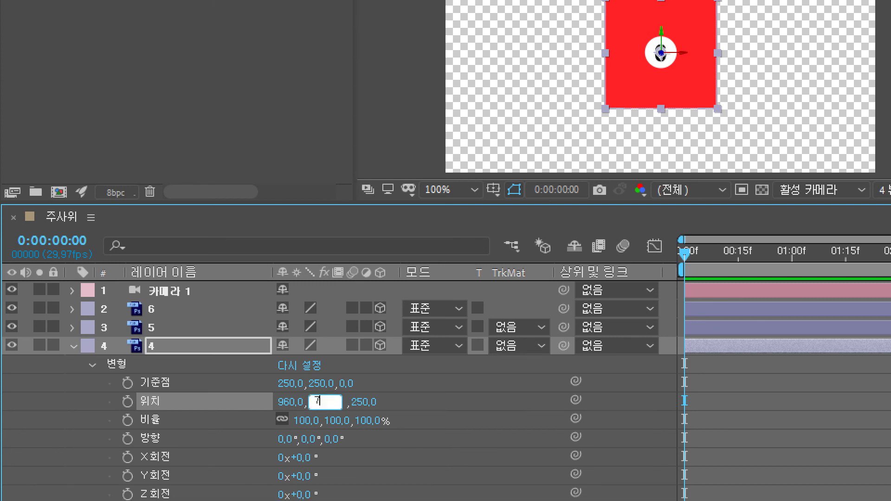
{"action": "key", "text": "Return"}
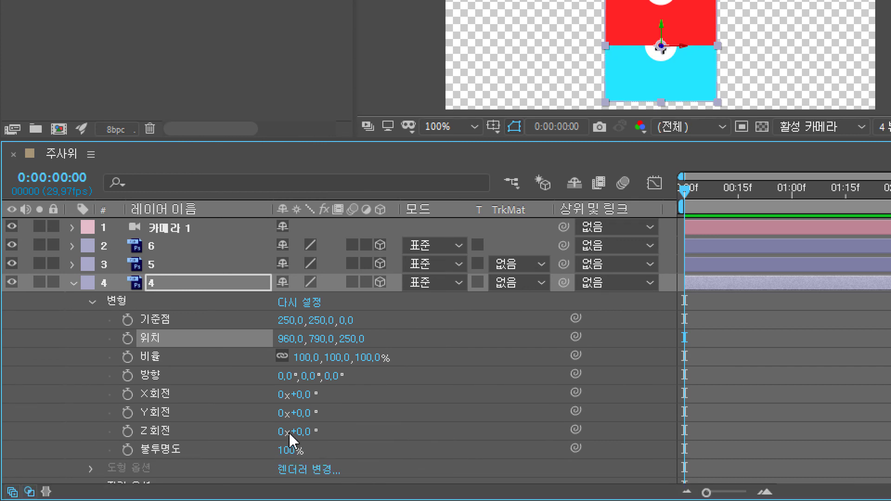
Set layer 4's X rotation to -90° and collapse its properties
{"action": "left_click", "coordinate": [302, 393]}
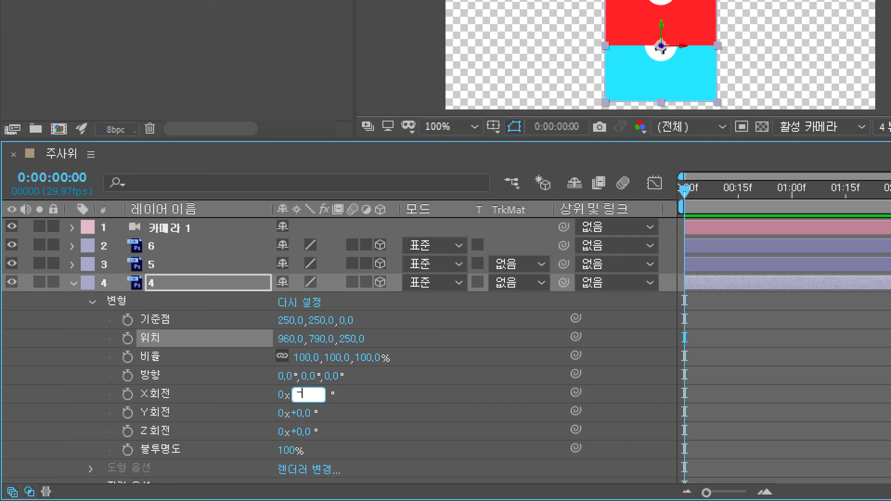
{"action": "type", "text": "-90"}
{"action": "key", "text": "Return"}
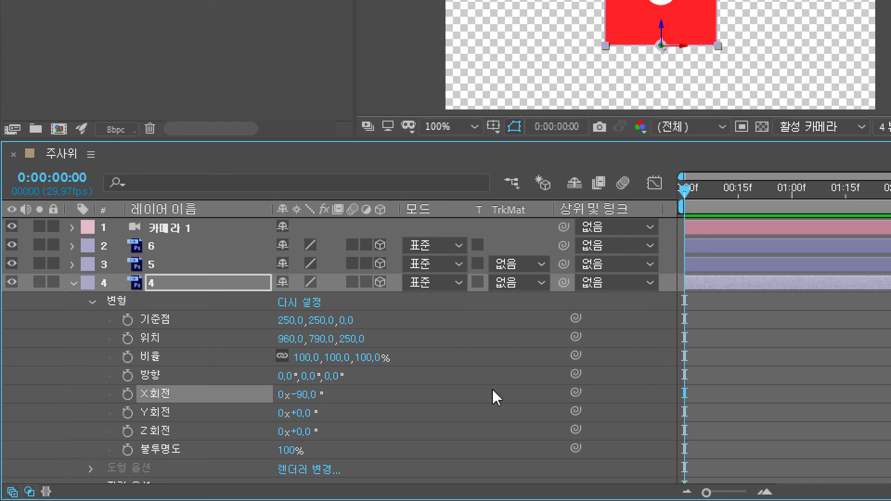
{"action": "left_click", "coordinate": [73, 283]}
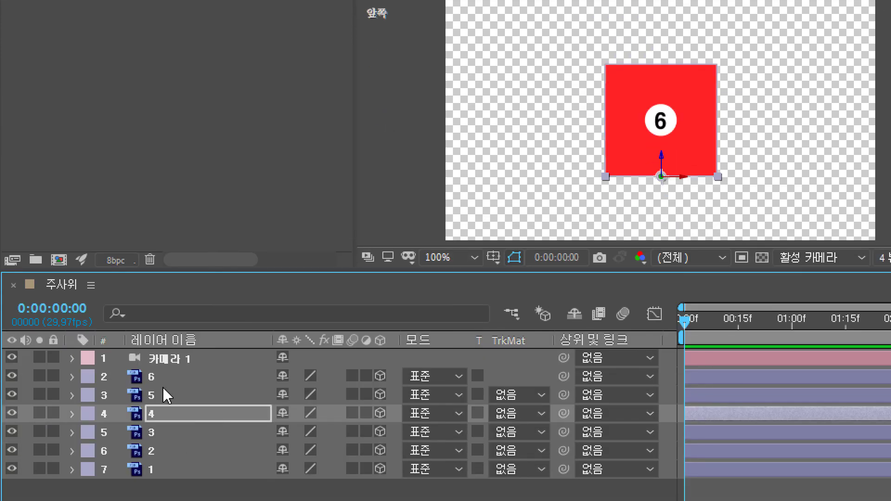
Select the camera layer with the camera tool active and switch the composition from four views to one view
{"action": "left_click", "coordinate": [160, 359]}
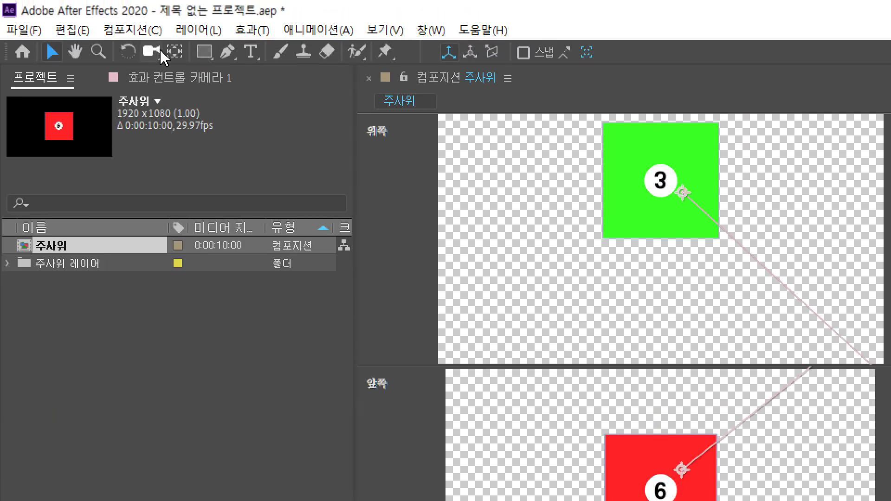
{"action": "left_click", "coordinate": [151, 7]}
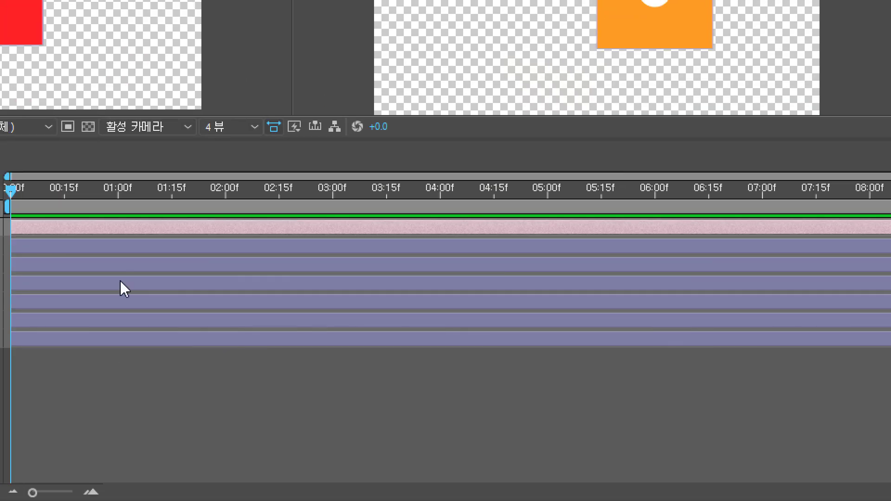
{"action": "left_click", "coordinate": [222, 126]}
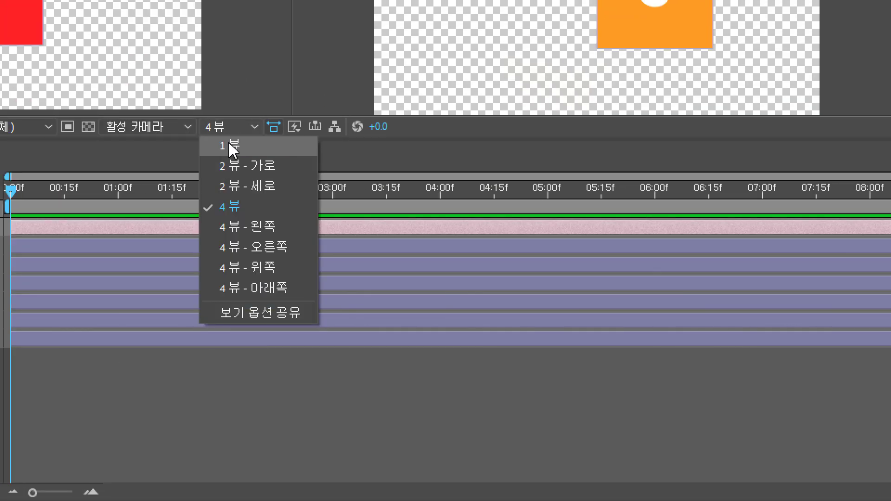
{"action": "left_click", "coordinate": [231, 146]}
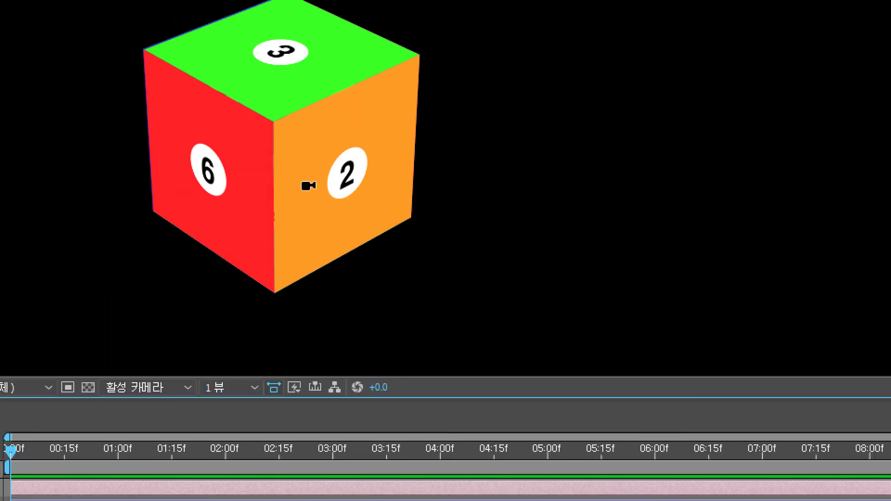
Orbit the camera around the closed dice to examine its top, bottom and side faces
{"action": "left_click_drag", "start_coordinate": [298, 221], "coordinate": [301, 0]}
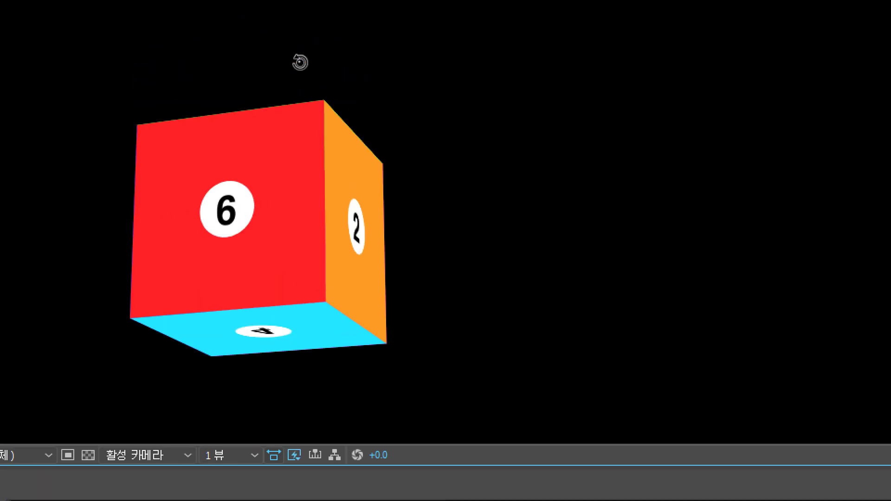
{"action": "left_click_drag", "start_coordinate": [297, 278], "coordinate": [294, 231]}
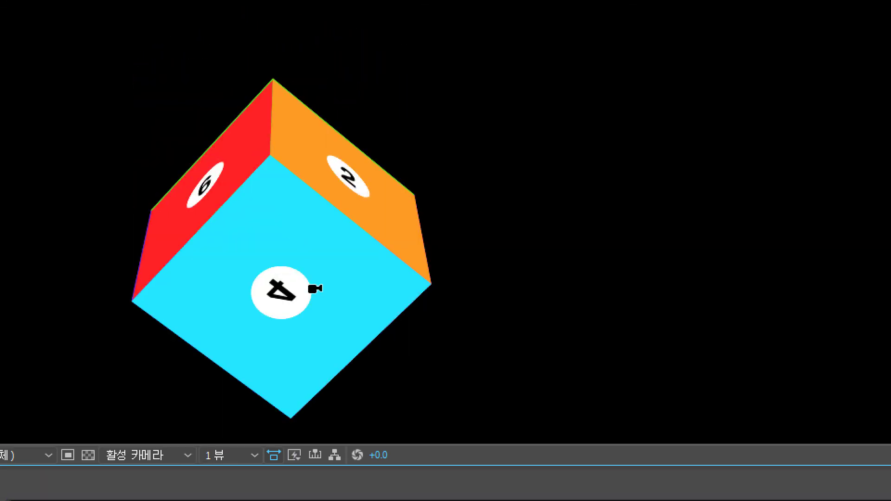
{"action": "left_click_drag", "start_coordinate": [315, 288], "coordinate": [130, 216]}
{"action": "left_click_drag", "start_coordinate": [187, 358], "coordinate": [400, 367]}
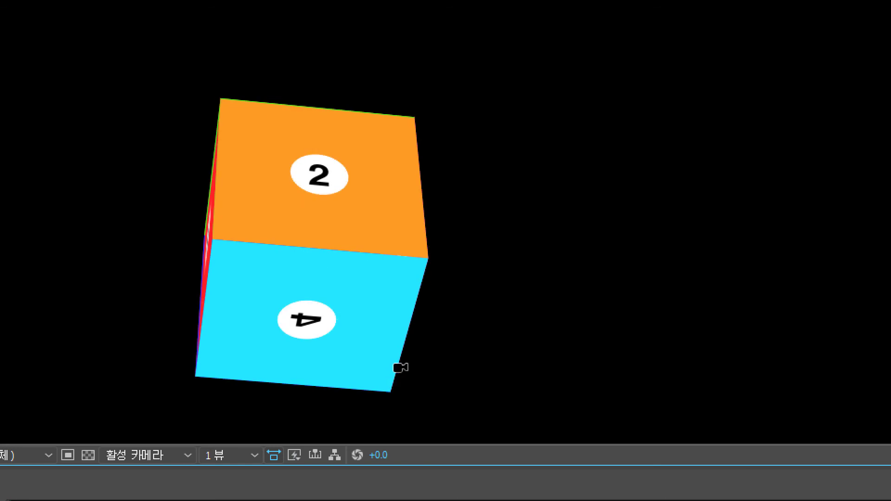
{"action": "left_click_drag", "start_coordinate": [343, 222], "coordinate": [296, 307]}
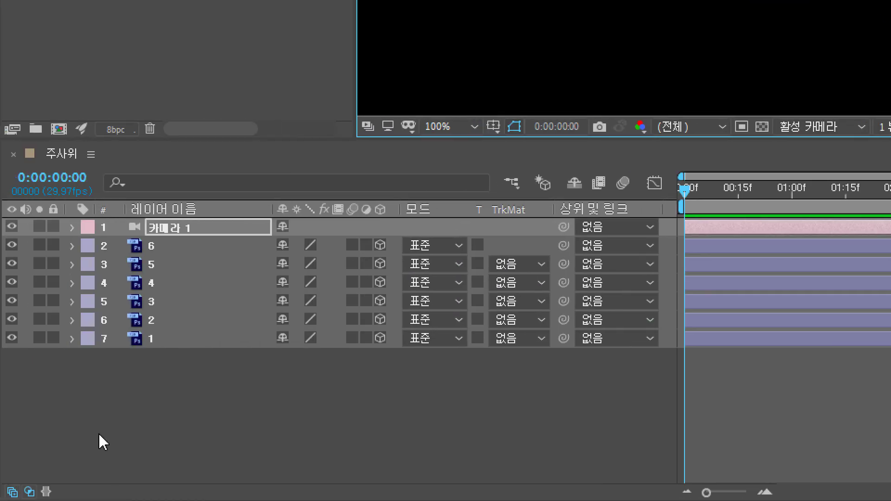
Expand layer 4's transform properties and set its X rotation to 90°
{"action": "left_click", "coordinate": [72, 283]}
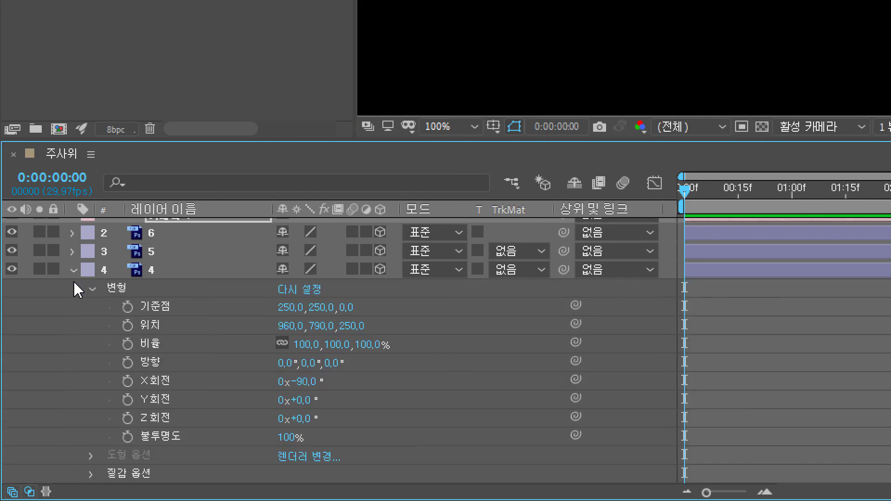
{"action": "left_click", "coordinate": [307, 401]}
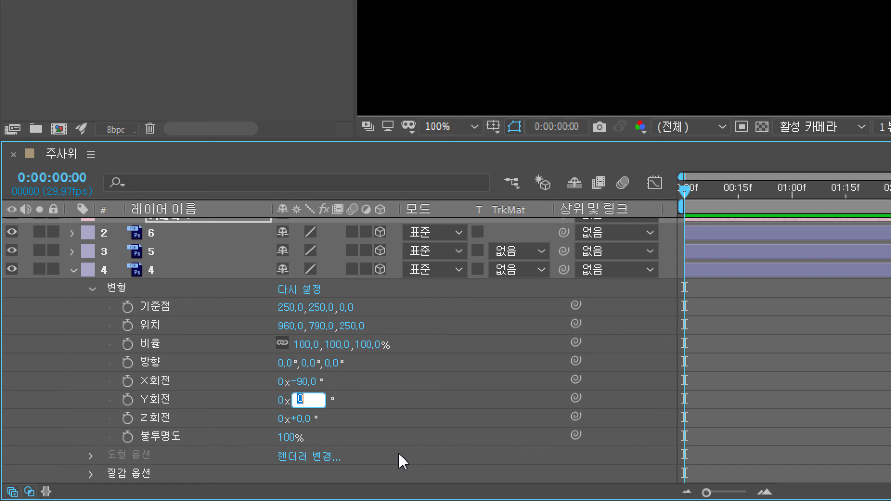
{"action": "key", "text": "Return"}
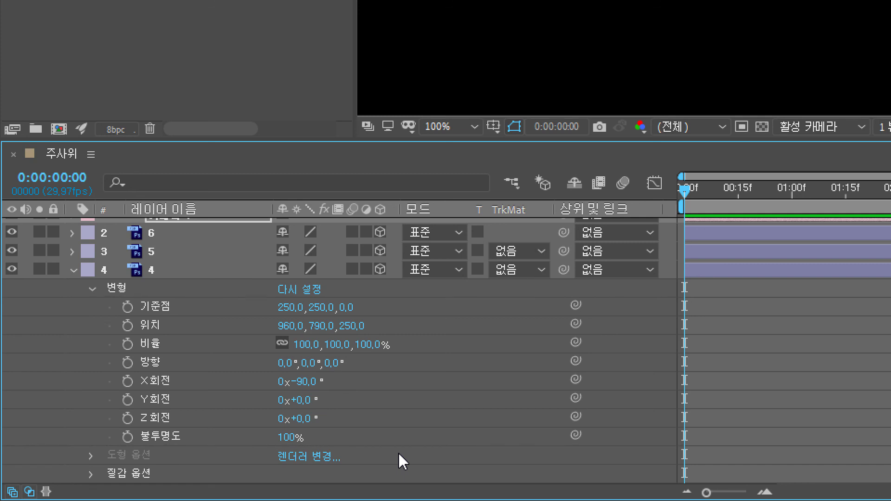
{"action": "left_click", "coordinate": [308, 381]}
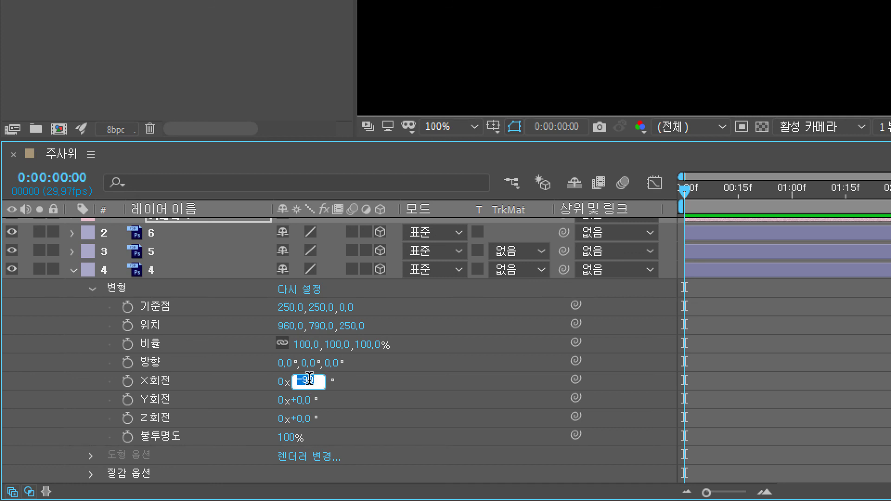
{"action": "key", "text": "Return"}
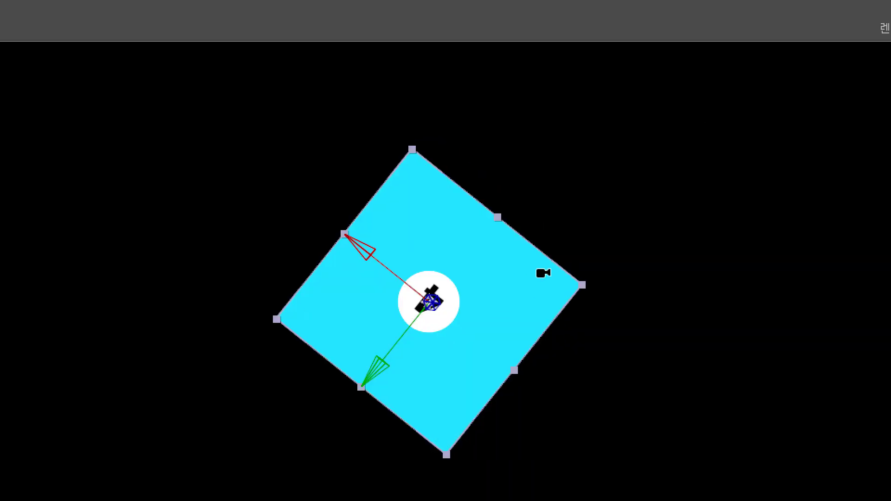
Orbit the camera around the dice to check how face 4 is oriented relative to its neighbouring faces
{"action": "left_click_drag", "start_coordinate": [652, 264], "coordinate": [578, 254]}
{"action": "mouse_move", "coordinate": [574, 200]}
{"action": "left_mouse_down"}
{"action": "mouse_move", "coordinate": [466, 127]}
{"action": "mouse_move", "coordinate": [445, 125]}
{"action": "mouse_move", "coordinate": [656, 225]}
{"action": "mouse_move", "coordinate": [632, 341]}
{"action": "mouse_move", "coordinate": [562, 192]}
{"action": "left_mouse_up"}
{"action": "left_click_drag", "start_coordinate": [480, 206], "coordinate": [467, 400]}
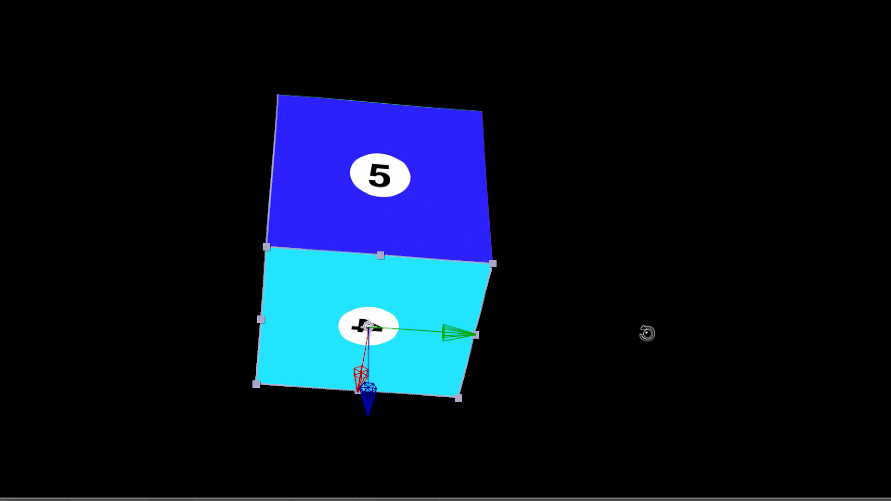
{"action": "key", "text": "Home"}
{"action": "left_click_drag", "start_coordinate": [495, 288], "coordinate": [313, 383]}
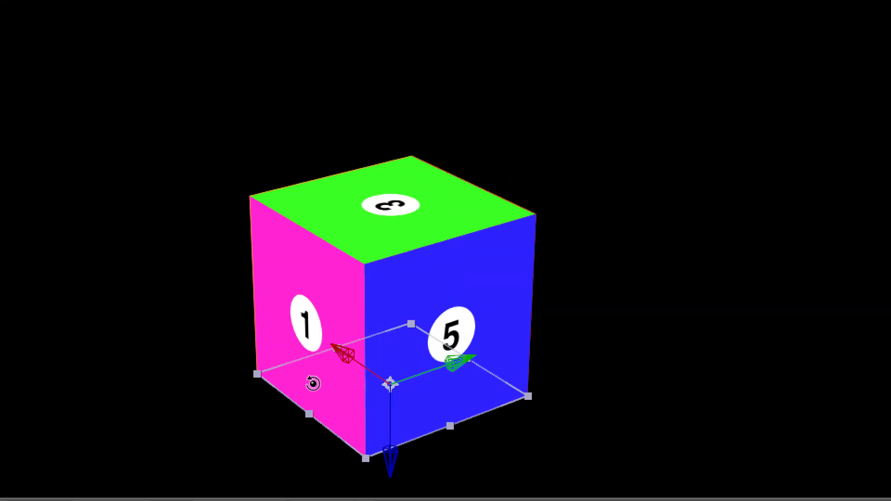
{"action": "left_click_drag", "start_coordinate": [365, 303], "coordinate": [340, 368]}
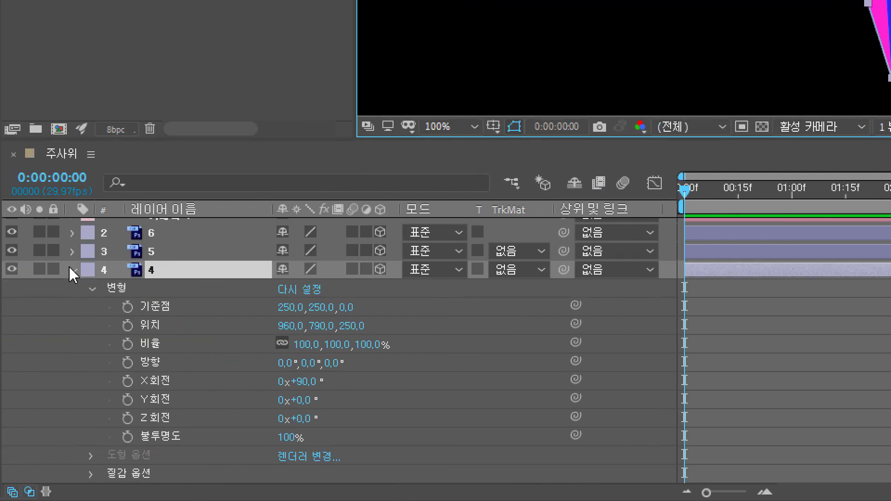
Collapse layer 4's properties and orbit the camera to examine the dice's faces 1, 3, 5 and 6
{"action": "left_click", "coordinate": [72, 270]}
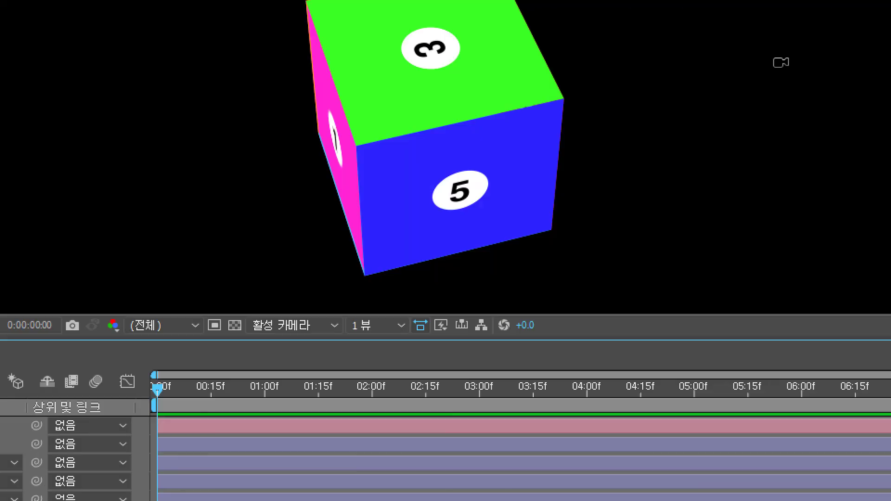
{"action": "left_click_drag", "start_coordinate": [671, 70], "coordinate": [688, 12]}
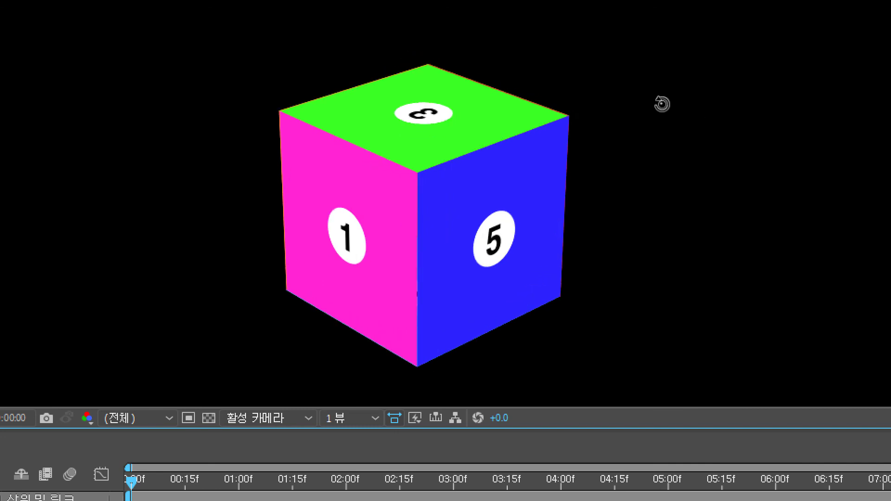
{"action": "left_click_drag", "start_coordinate": [662, 104], "coordinate": [216, 19]}
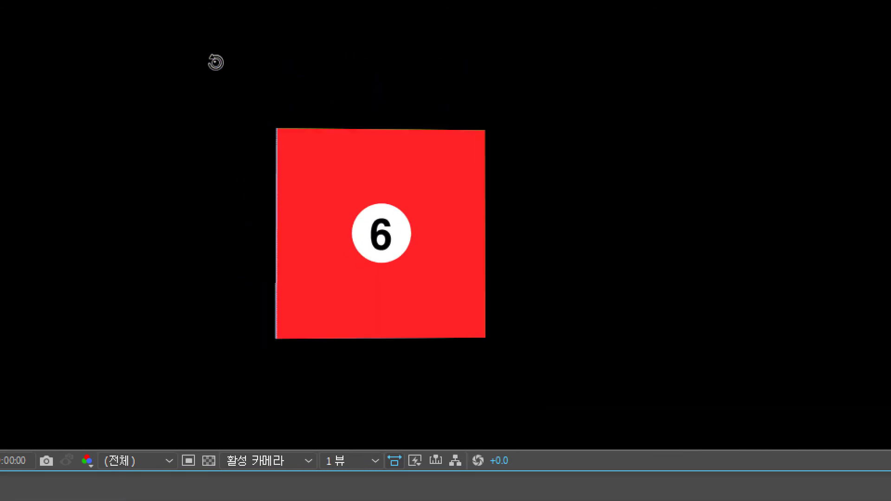
{"action": "left_click_drag", "start_coordinate": [406, 282], "coordinate": [532, 375]}
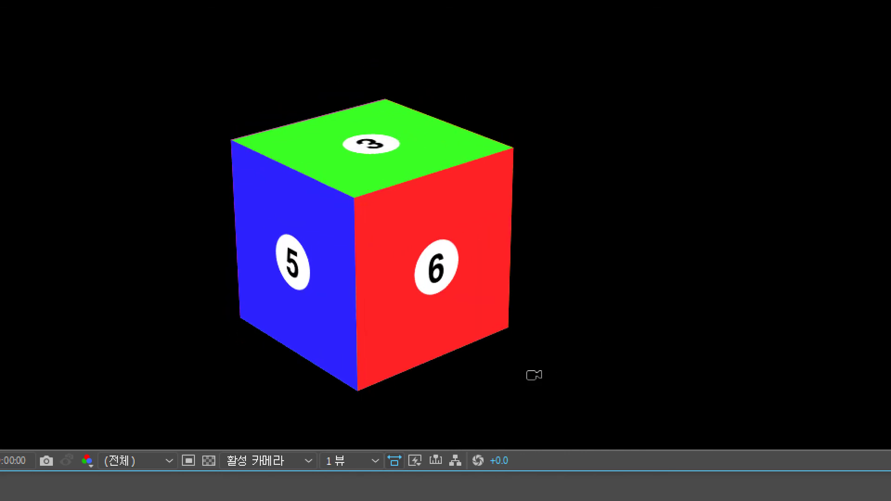